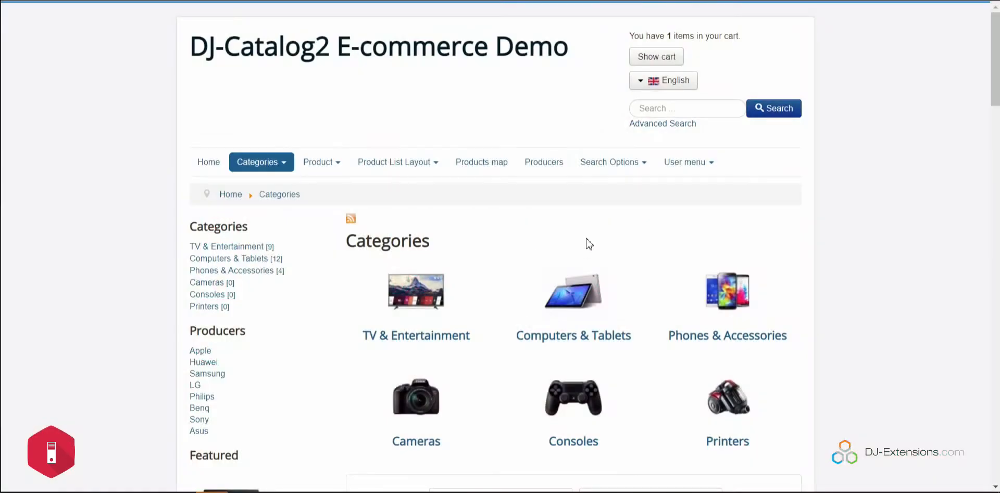
- Check which languages the storefront's language switcher offers, keeping English, and look over the Categories page
left_click(697, 87)
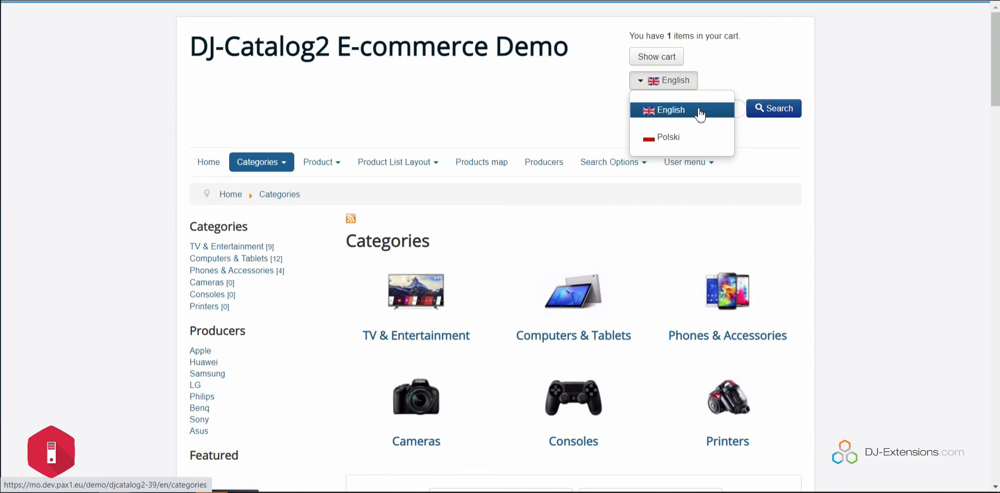
left_click(487, 121)
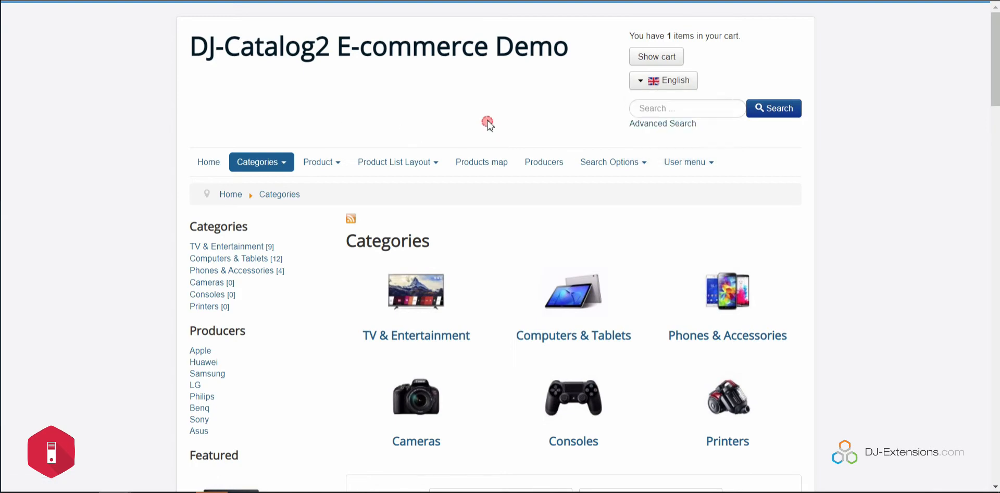
scroll(487, 121, "down", 3)
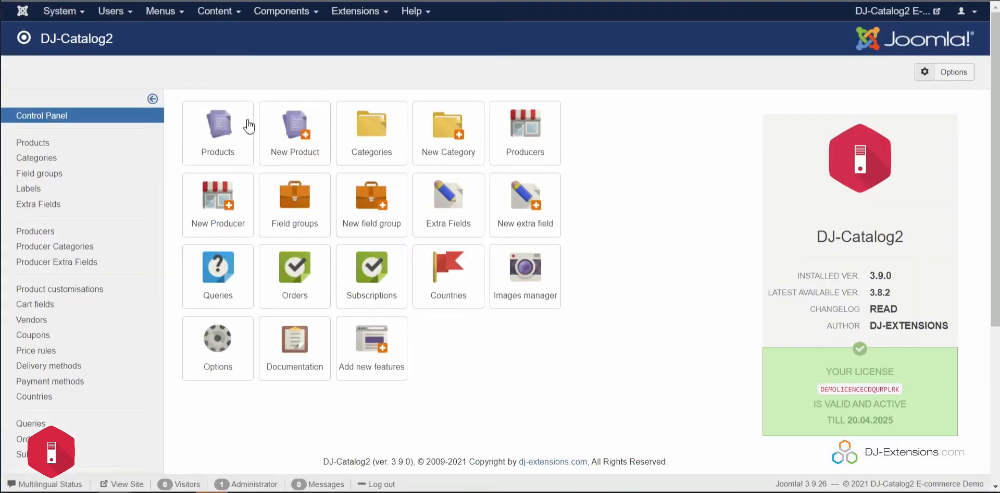
- Open the product list in the DJ-Catalog2 administration and clear its Polish language filter
left_click(207, 126)
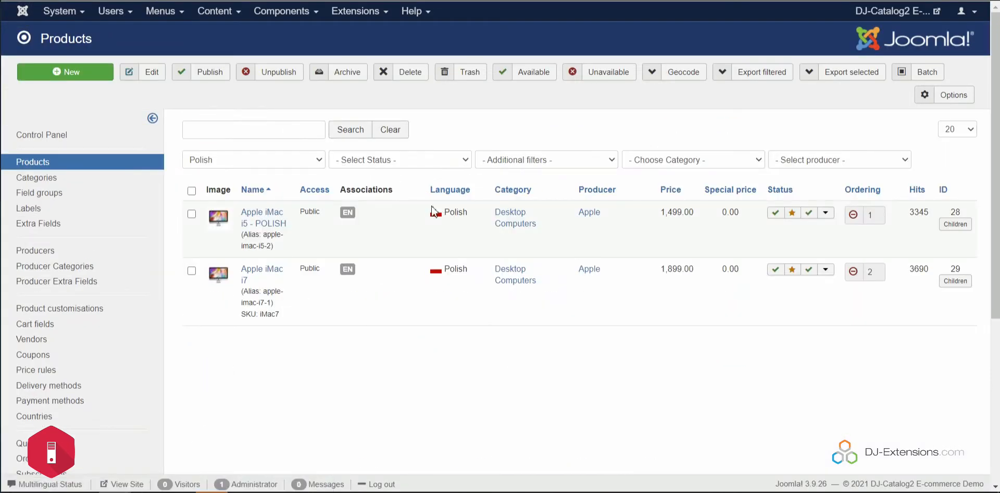
left_click(244, 158)
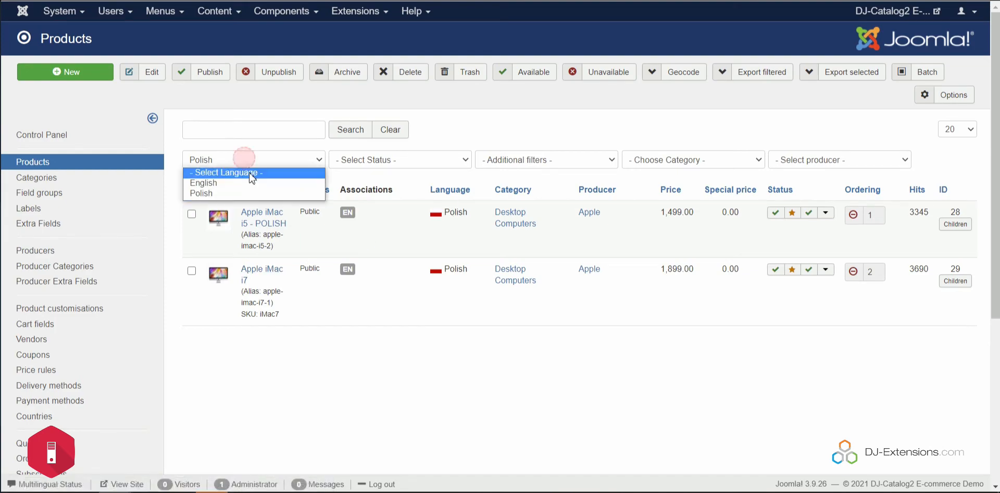
left_click(252, 173)
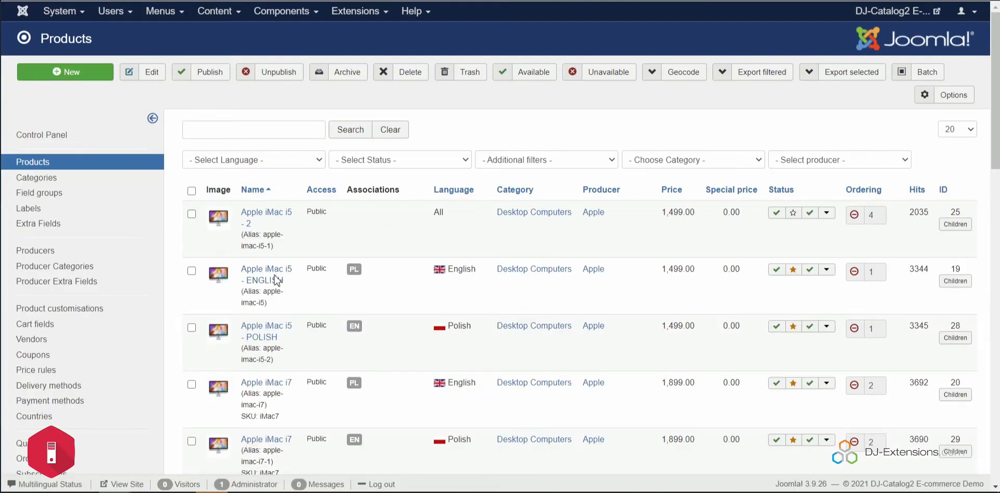
- Examine the language setting and Polish association of the Apple iMac i5 - ENGLISH product, and close it without saving
left_click(275, 271)
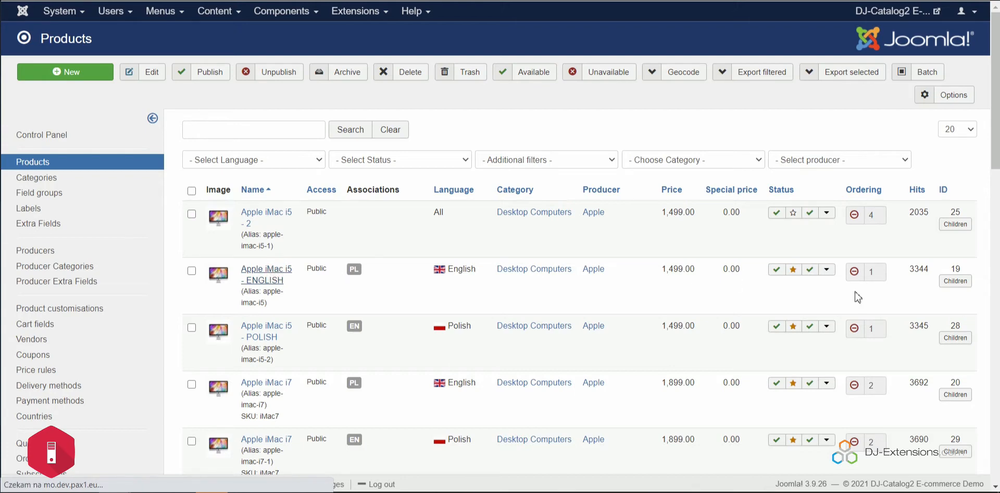
left_click(30, 146)
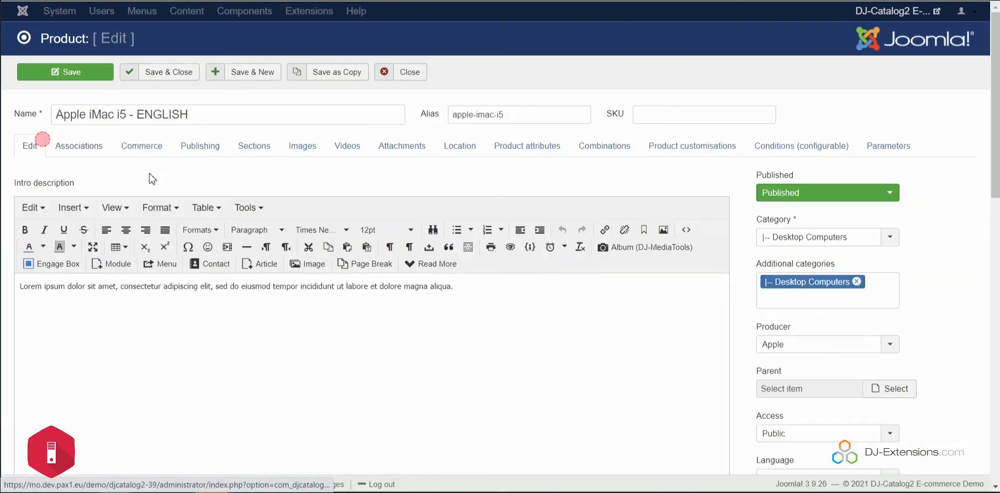
scroll(897, 315, "down", 5)
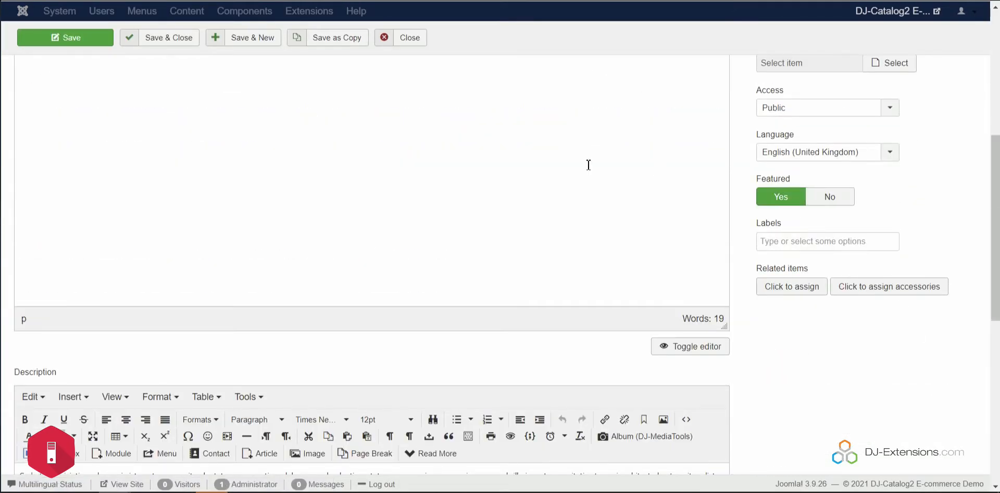
scroll(588, 164, "up", 5)
left_click(61, 147)
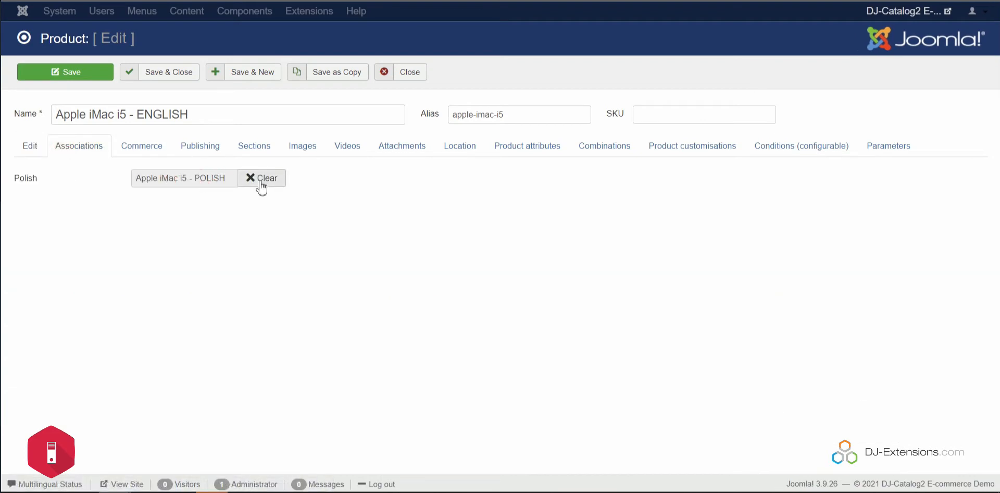
left_click(421, 74)
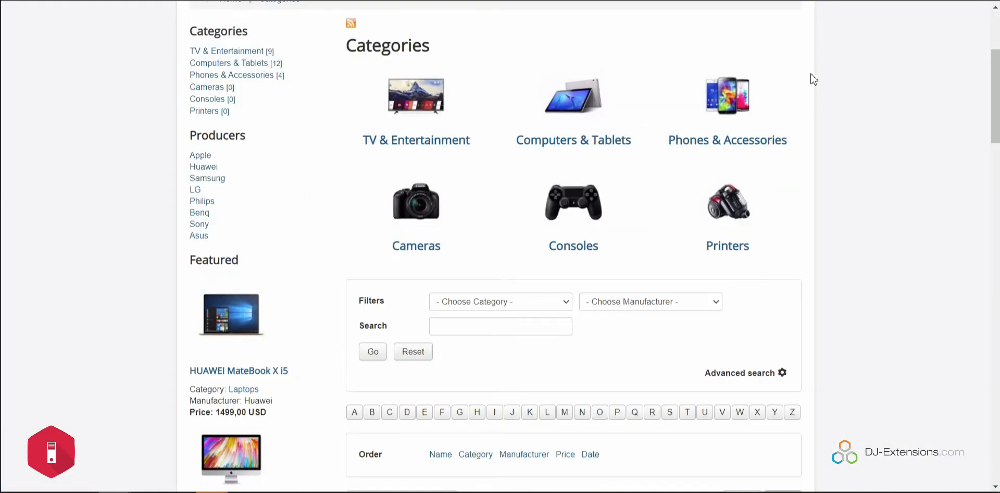
- Switch to the storefront, find Apple iMac i5 - ENGLISH among the catalogue items and open its product page
scroll(810, 78, "up", 4)
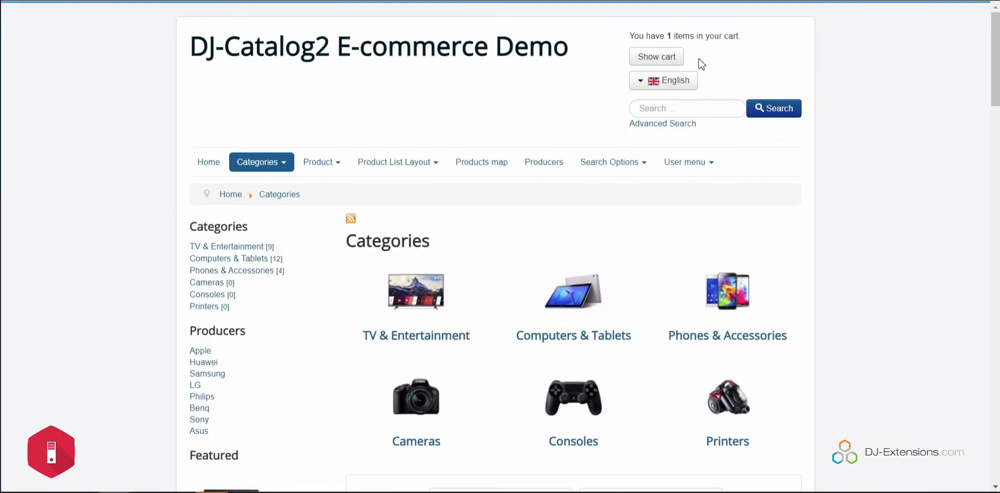
scroll(709, 106, "down", 15)
scroll(811, 187, "up", 3)
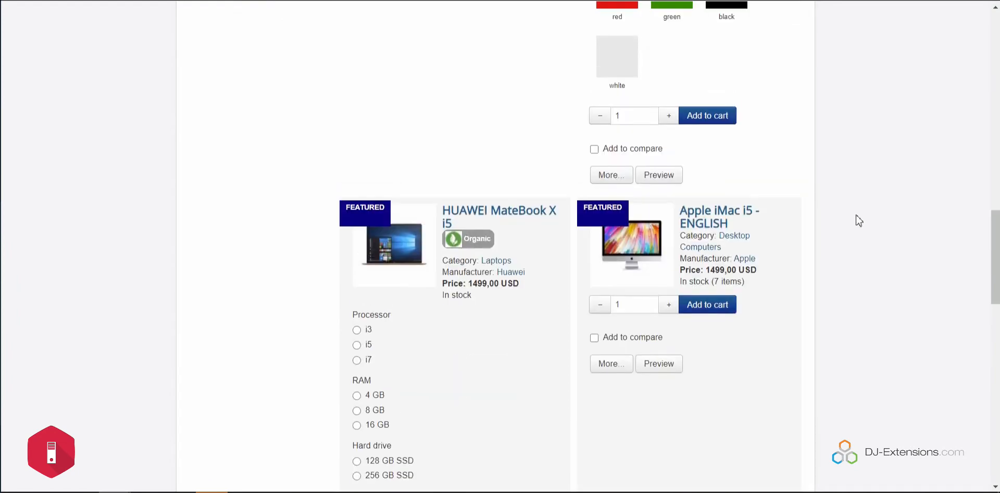
left_click(730, 220)
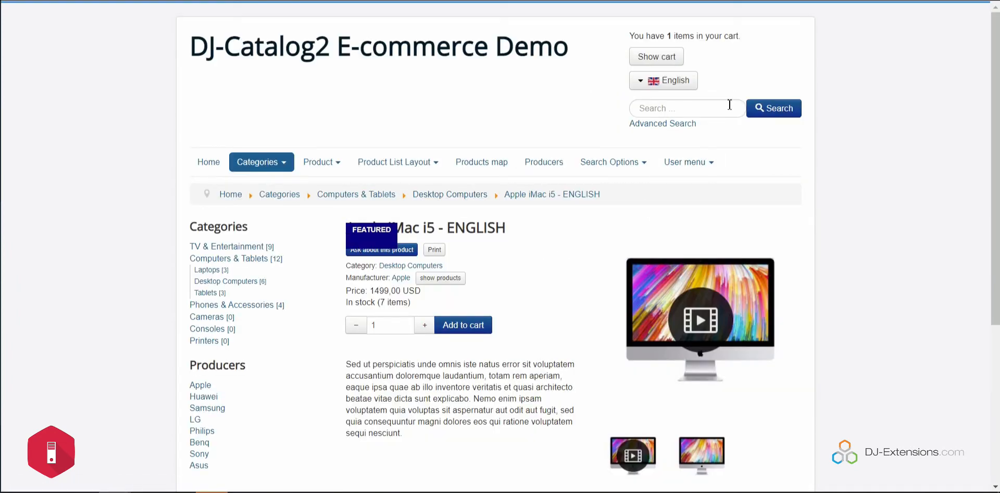
- Change the storefront language to Polski and review the associated version of the iMac product page
left_click(677, 86)
left_click(687, 137)
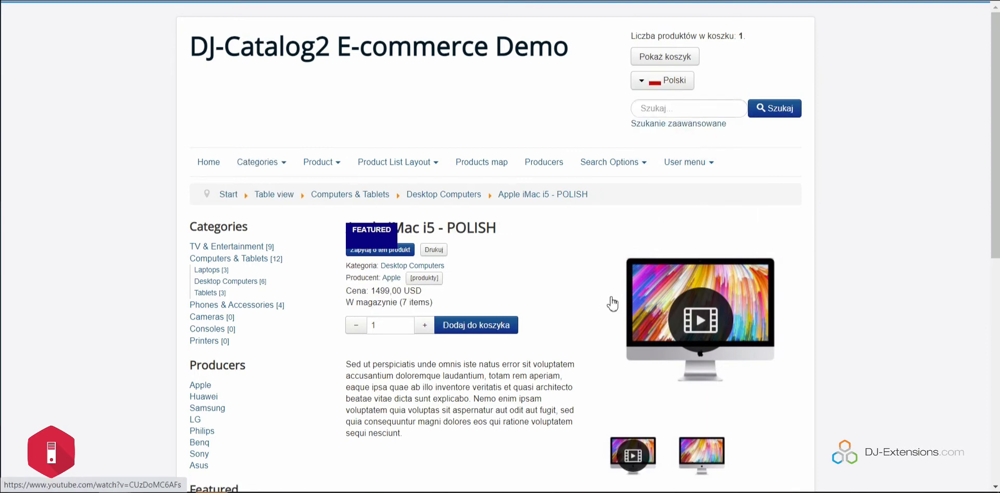
scroll(537, 308, "down", 5)
scroll(537, 308, "up", 5)
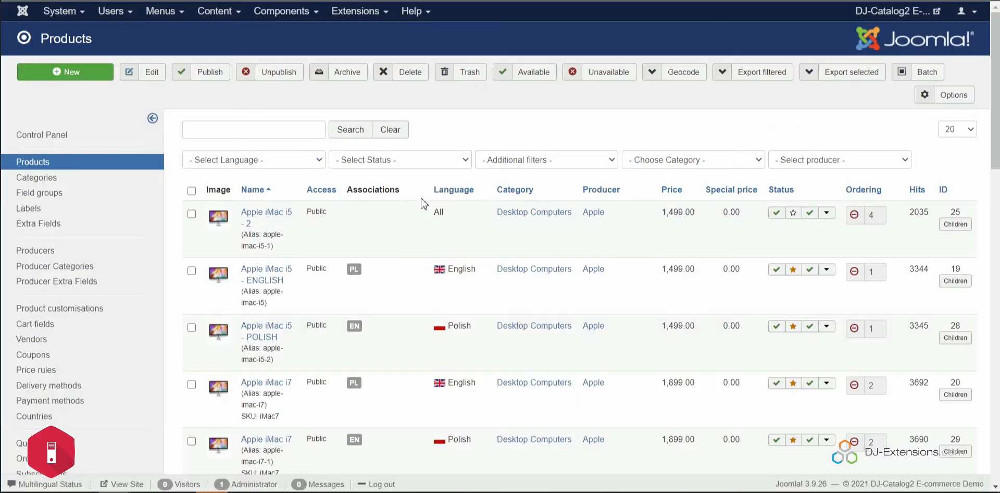
- In the administration product list, open Apple iPhone 6, set its language to English (United Kingdom), and save and close it
scroll(364, 202, "down", 4)
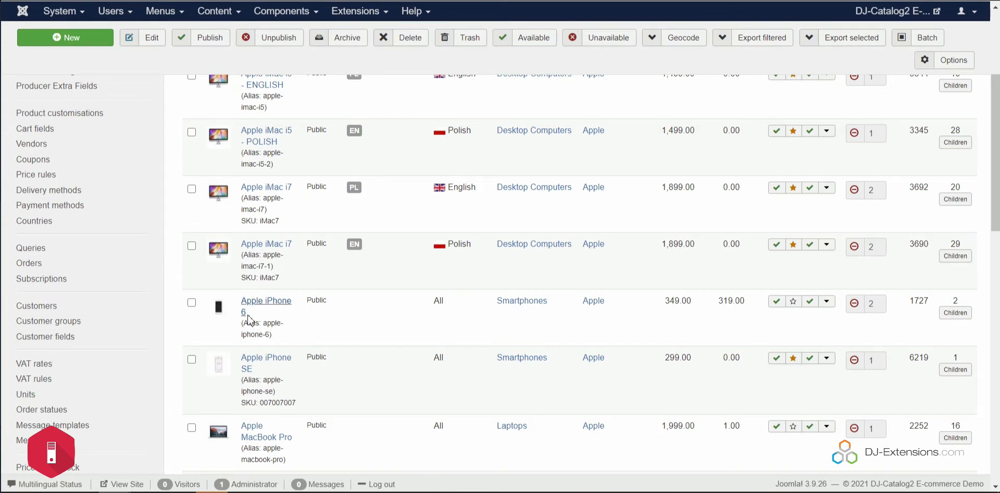
left_click(259, 303)
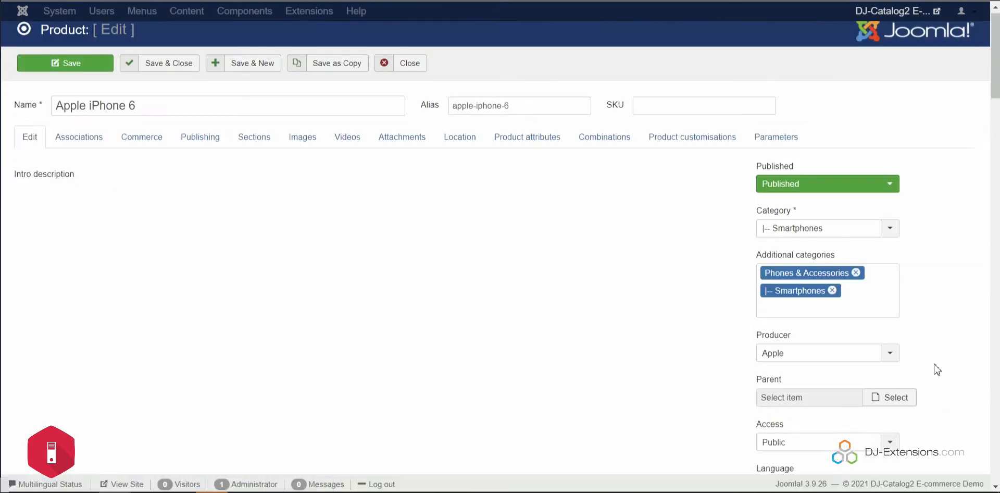
scroll(886, 323, "down", 8)
scroll(849, 276, "up", 4)
left_click(828, 301)
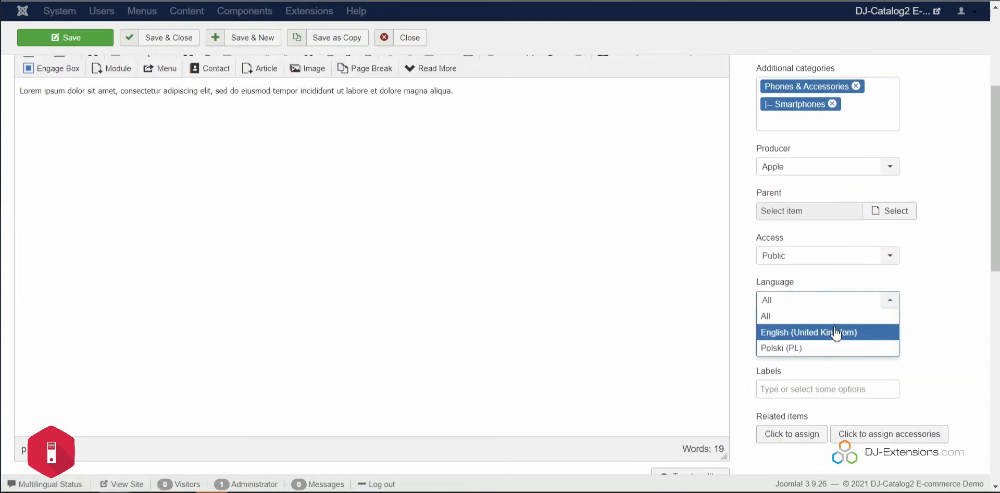
left_click(834, 330)
left_click(166, 40)
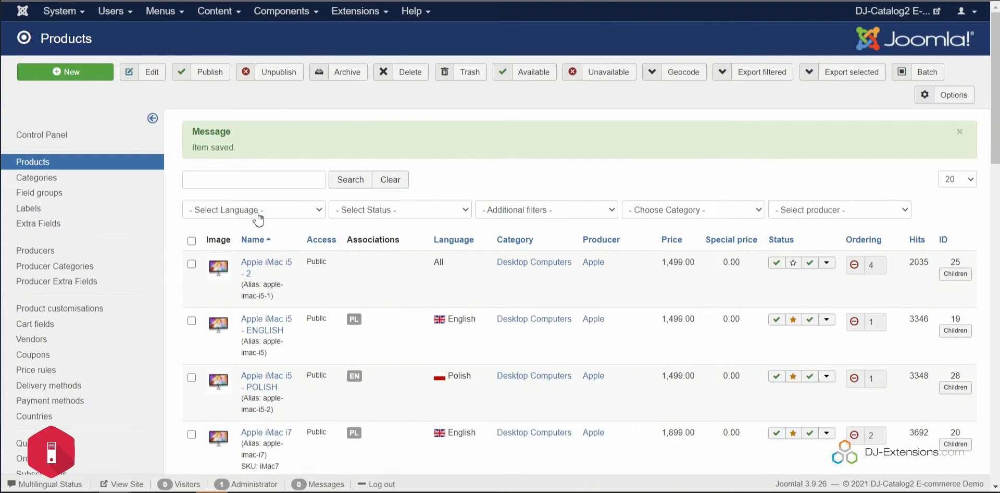
- Filter the products by English and batch-copy Apple iPhone 6 to Polish with the Copy assignments option
left_click(257, 211)
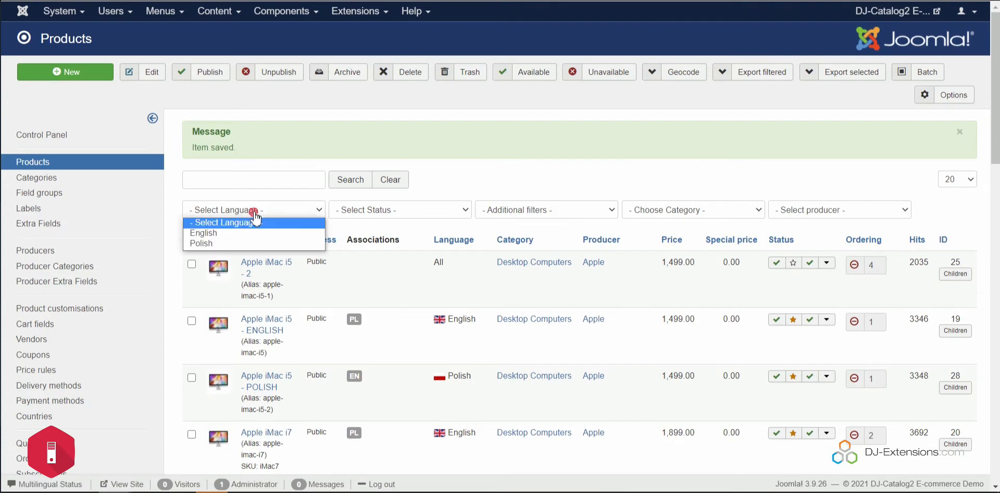
left_click(260, 233)
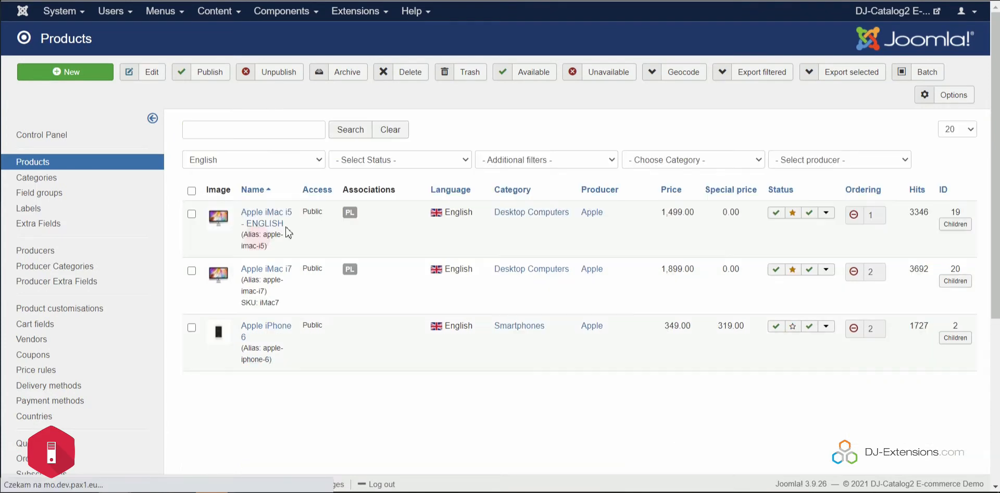
left_click(193, 329)
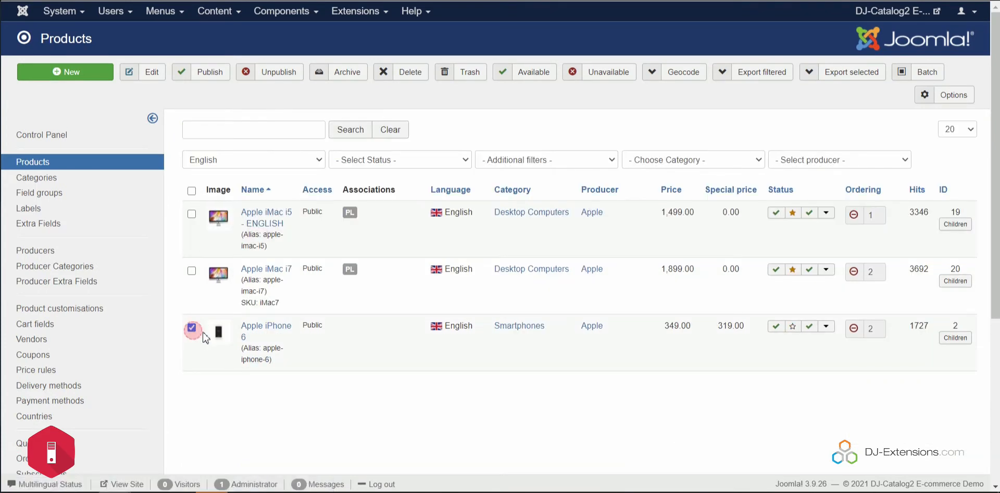
left_click(927, 74)
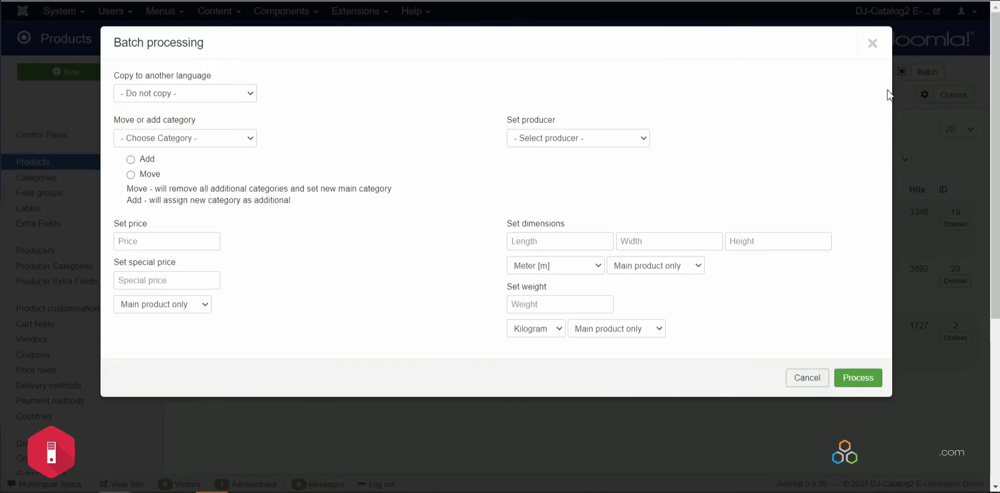
left_click(203, 92)
left_click(159, 138)
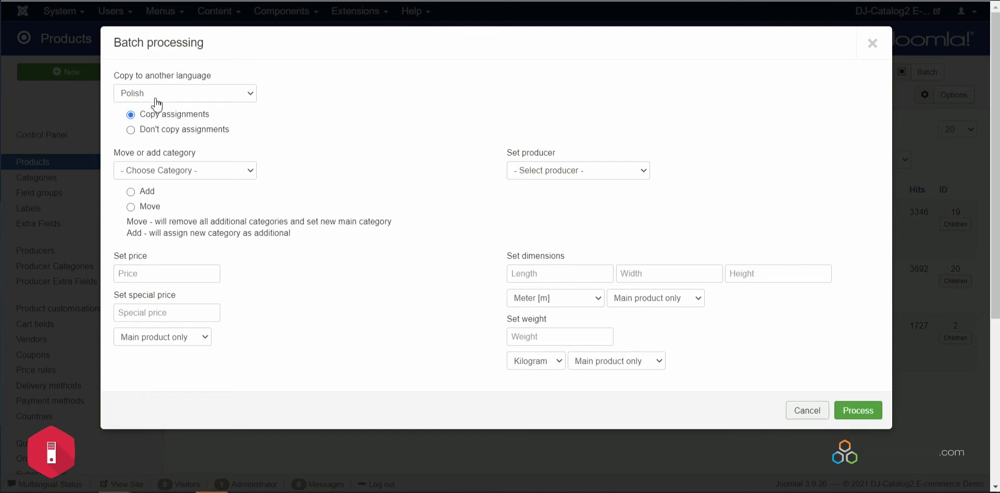
left_click(859, 410)
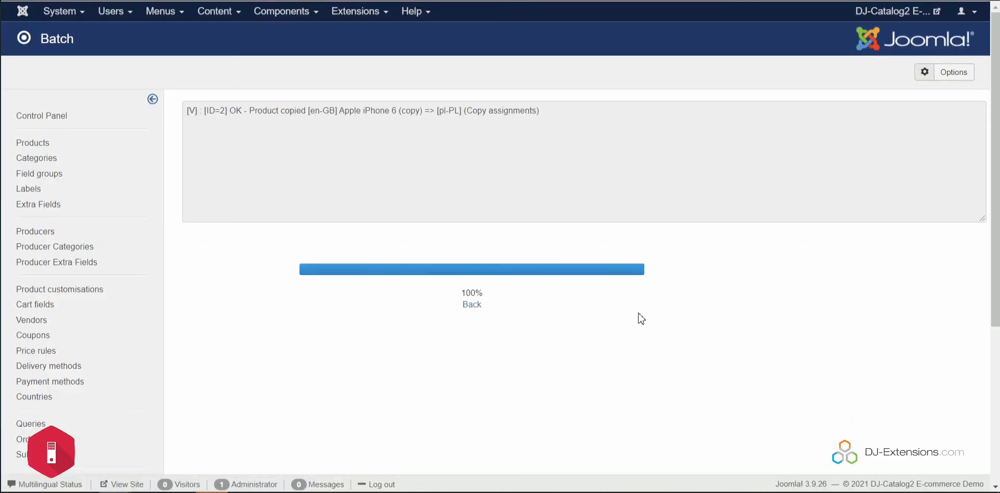
- Filter the product list by Polish, open the Apple iPhone 6 copy and set its status to Published
left_click(82, 144)
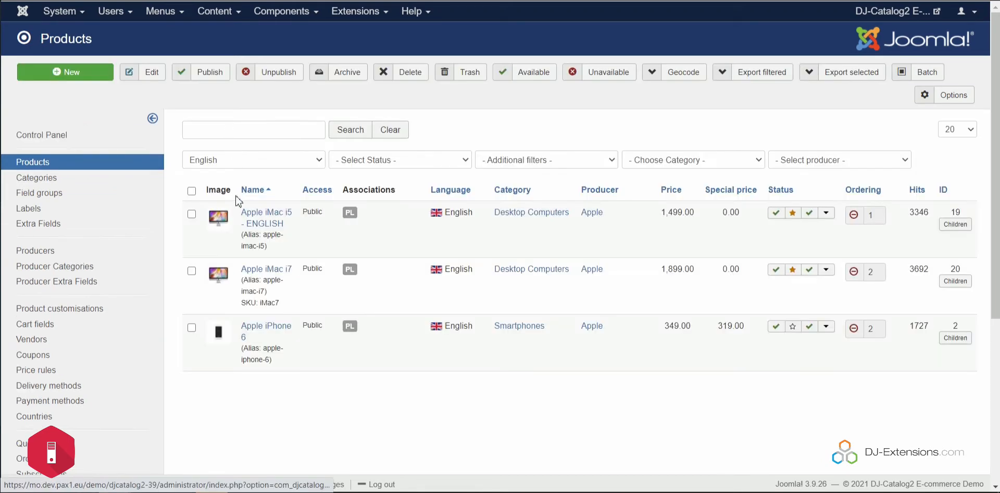
left_click(271, 168)
left_click(241, 192)
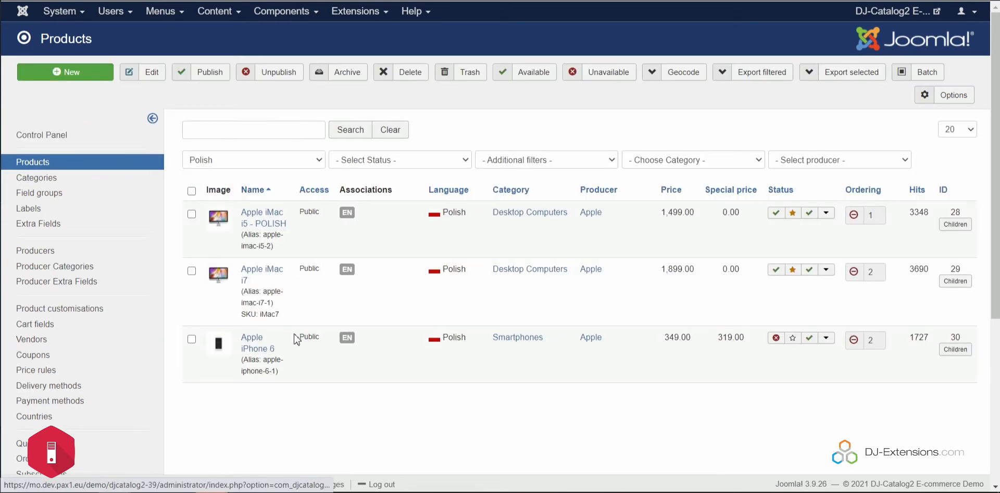
left_click(251, 344)
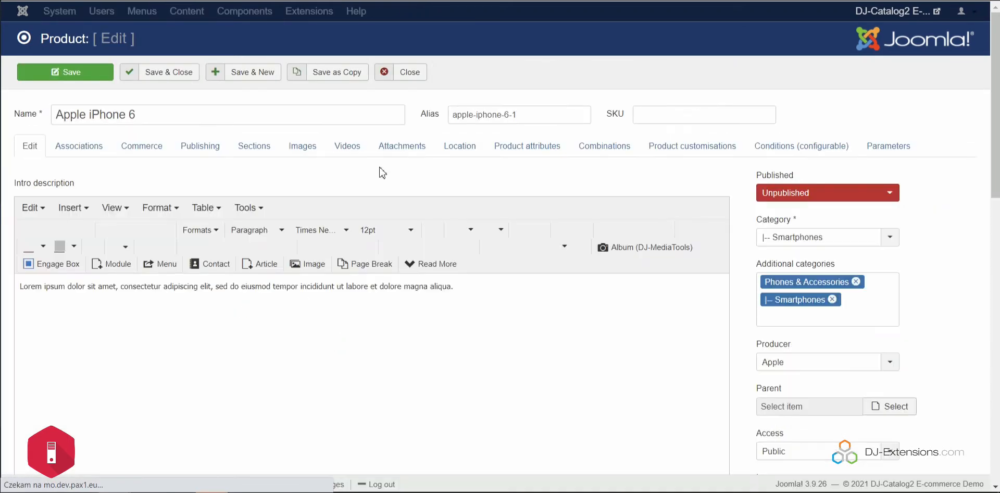
left_click(826, 193)
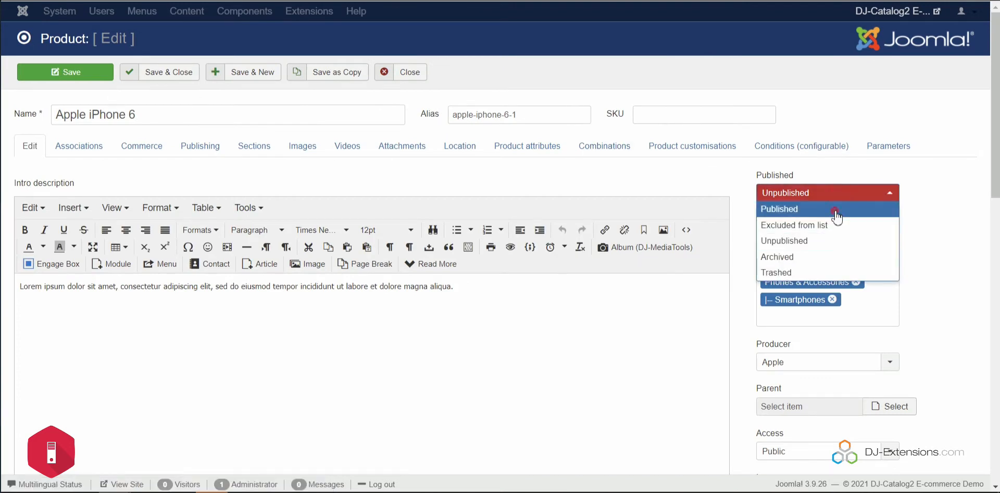
left_click(815, 209)
- Check the English association of the Polish Apple iPhone 6 copy and try to save and close the product
left_click(107, 146)
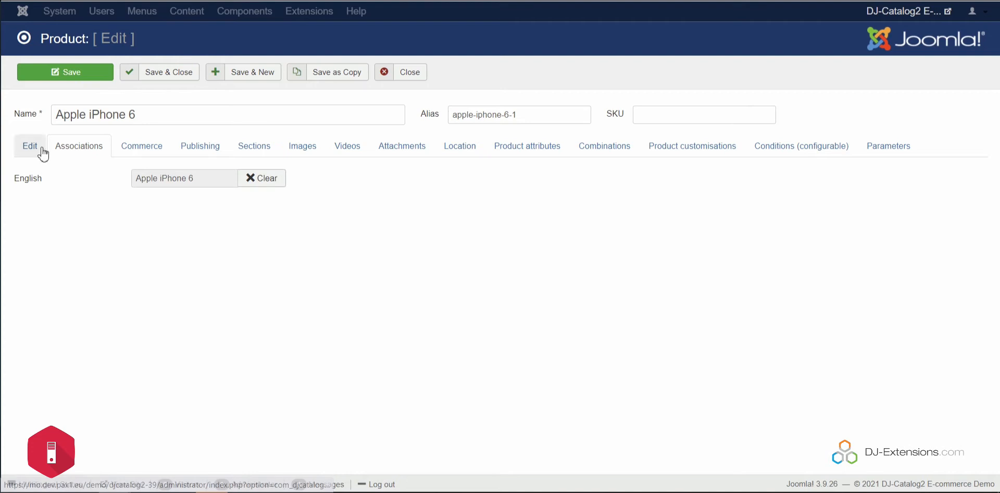
left_click(158, 73)
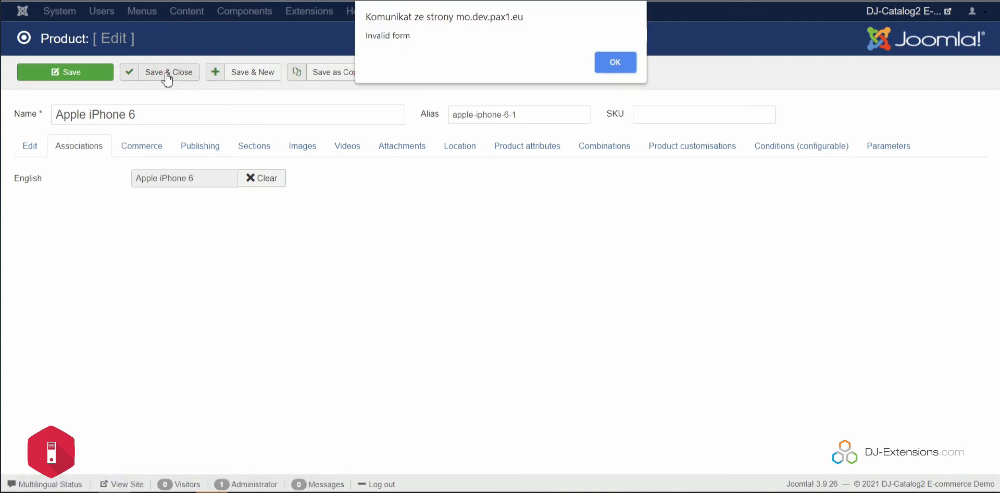
left_click(617, 54)
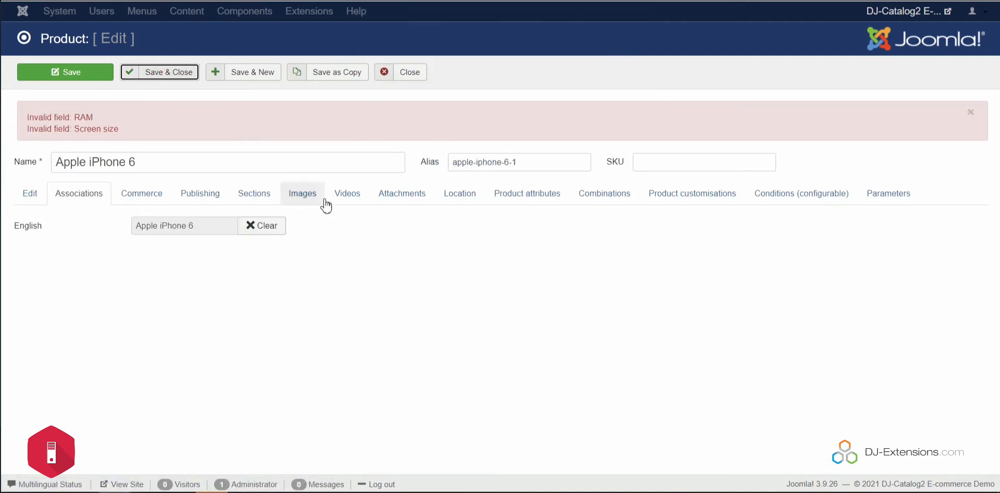
- Set the product attributes of the Polish Apple iPhone 6 copy to 6 GB RAM and a 5" screen size
left_click(527, 193)
scroll(262, 247, "down", 6)
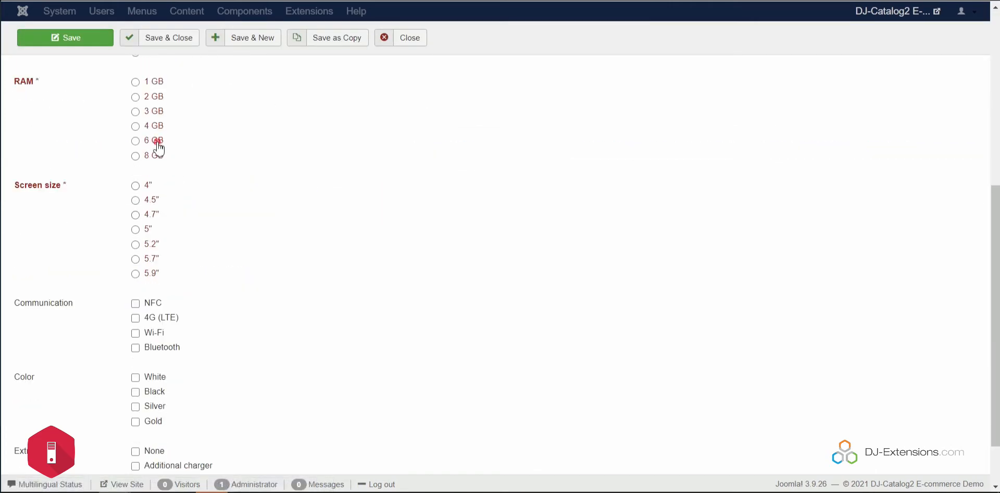
left_click(154, 141)
left_click(146, 229)
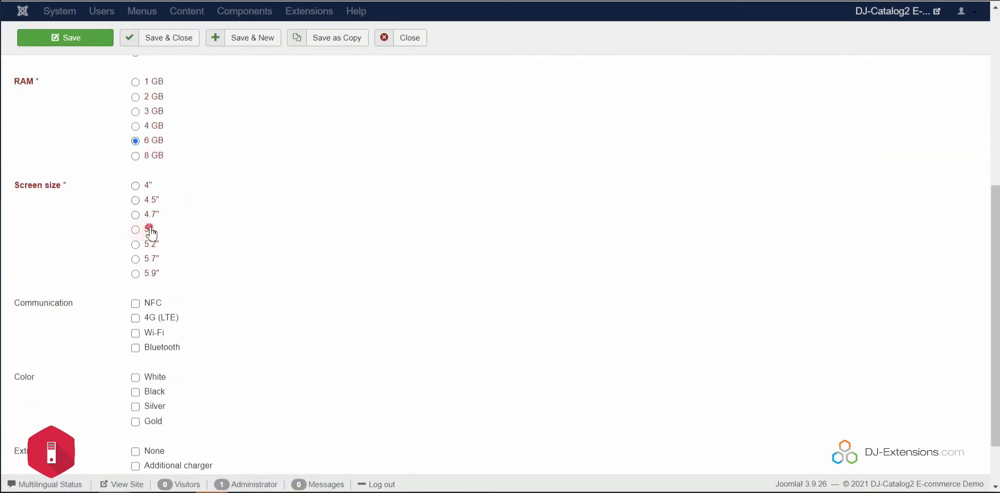
- Save and close the Polish Apple iPhone 6 copy
left_click(165, 45)
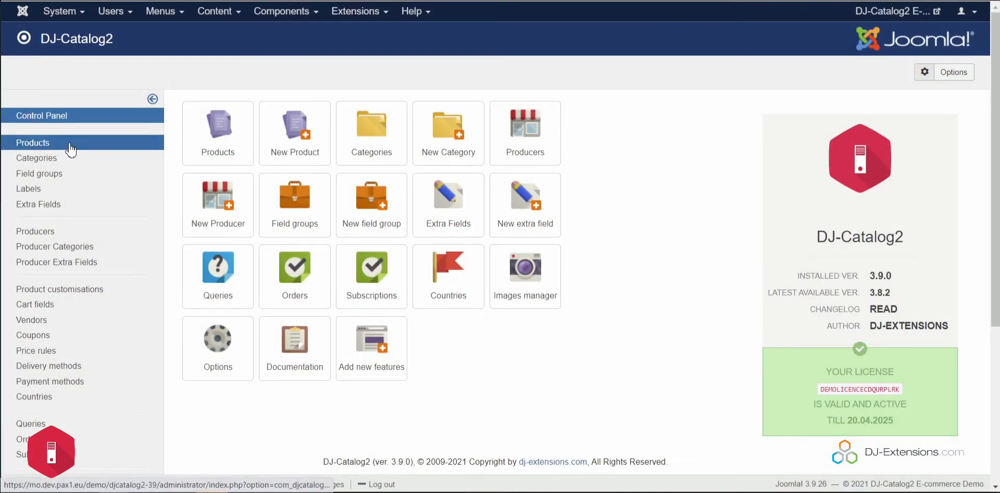
- Open the customer fields list and review the available fields and their types
scroll(92, 167, "down", 3)
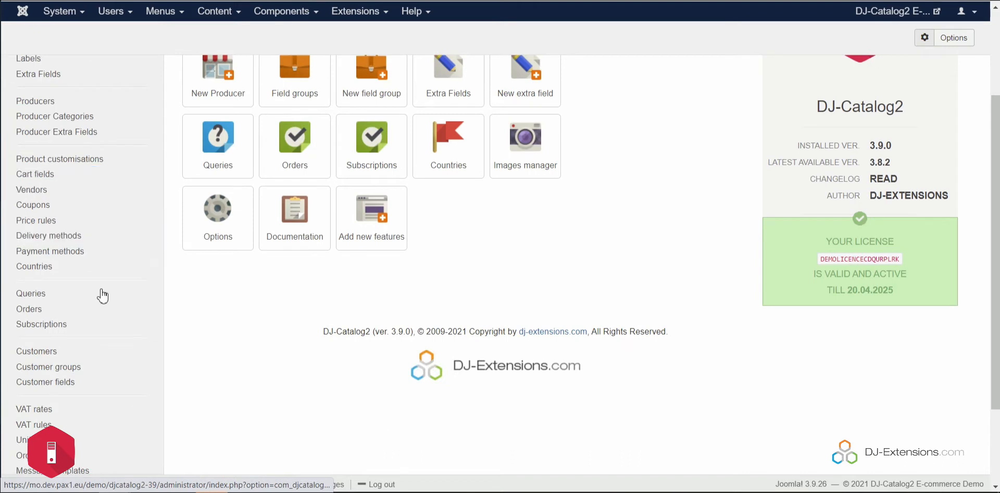
left_click(59, 382)
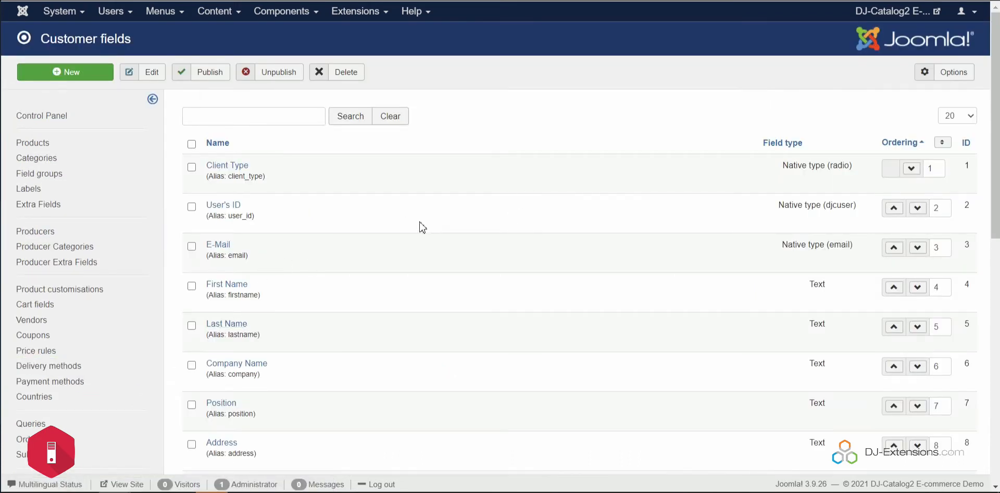
scroll(357, 276, "down", 3)
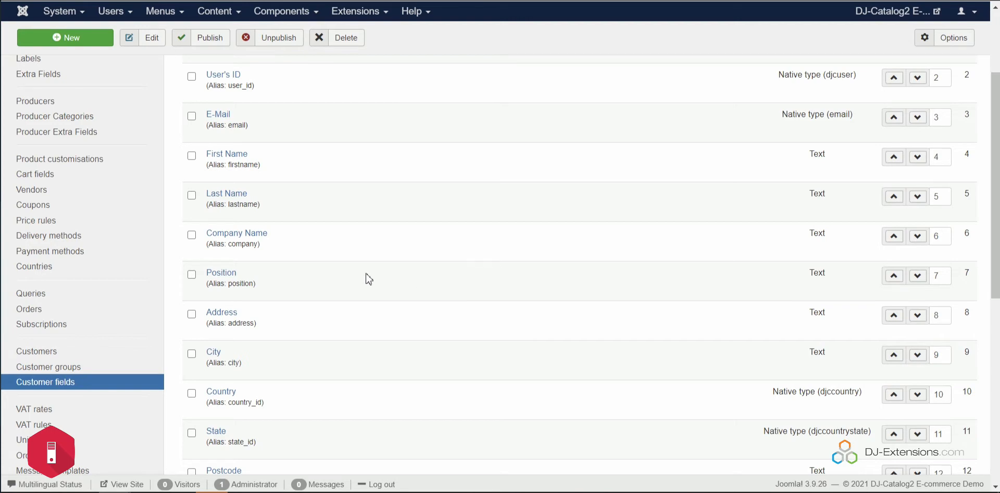
- Open a new customer field form, examine its user registration, profile, checkout and query form visibility options, and cancel it
left_click(78, 37)
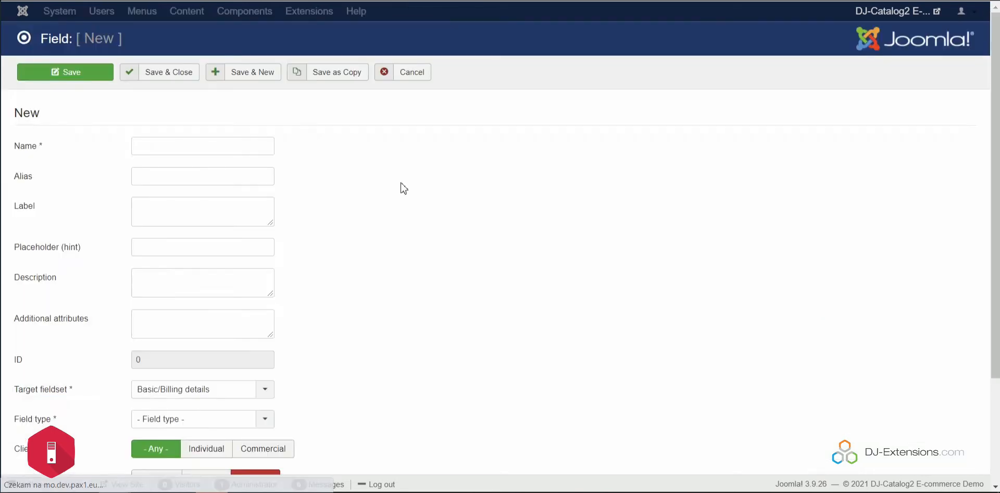
scroll(360, 227, "down", 3)
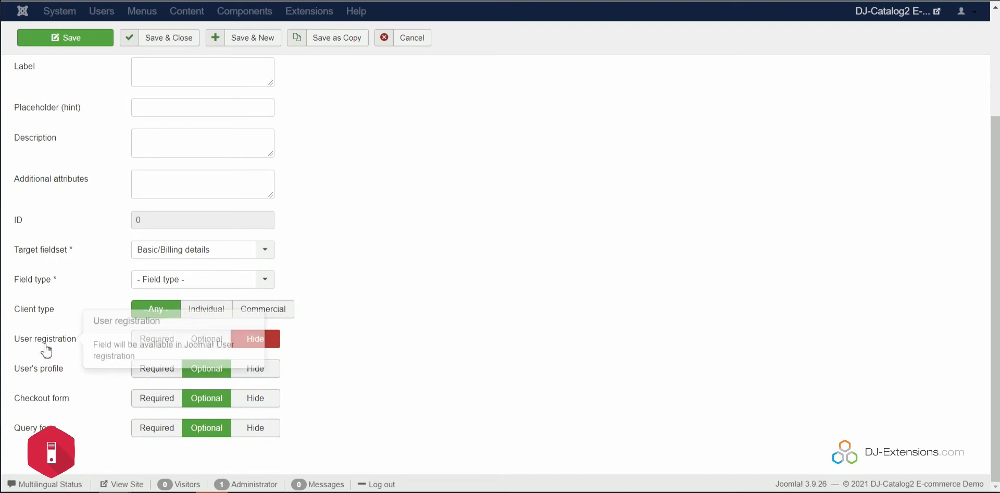
mouse_move(63, 410)
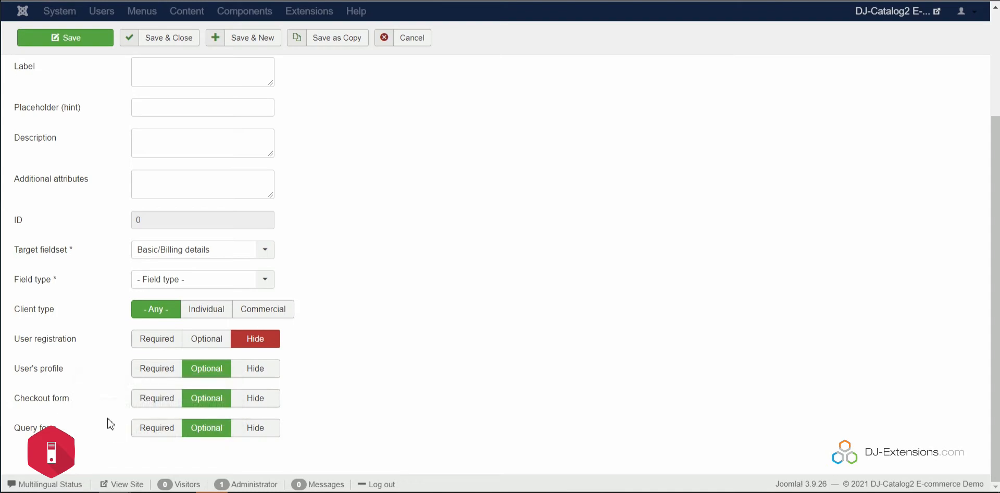
scroll(391, 234, "up", 3)
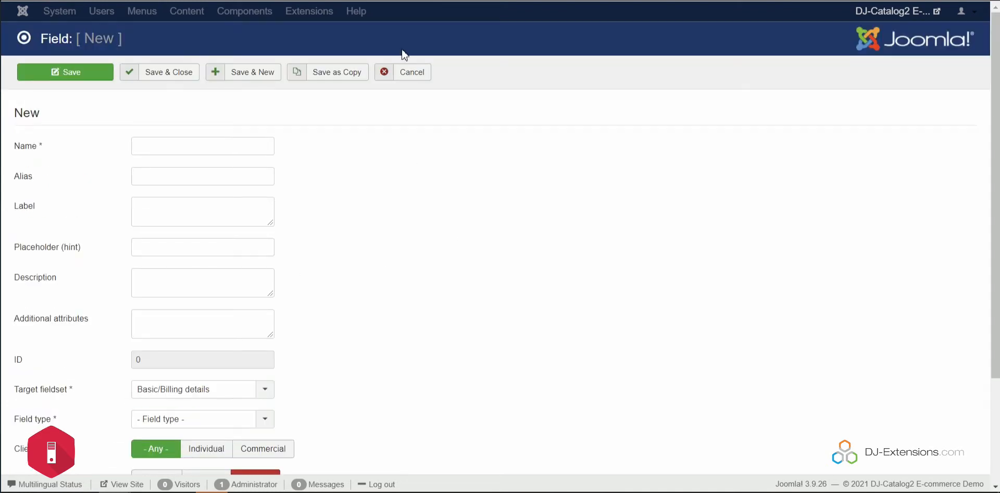
left_click(412, 73)
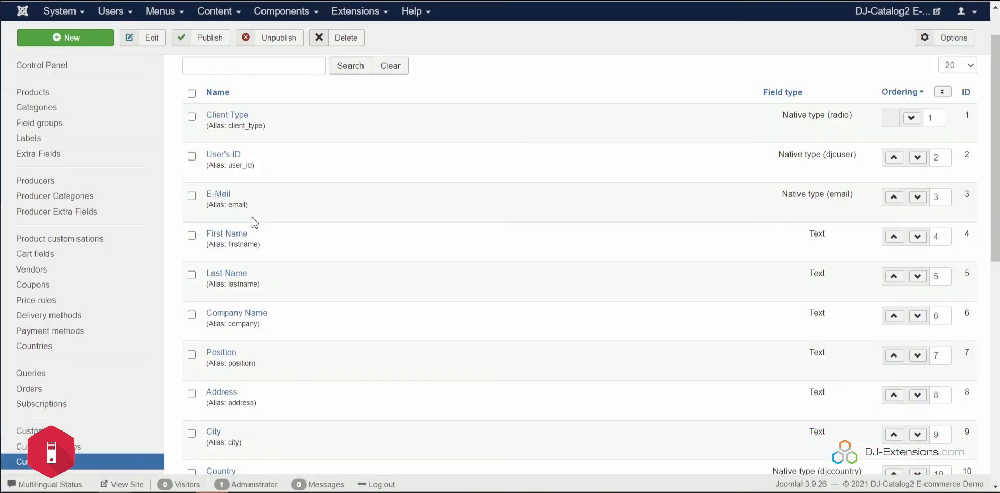
- Go to the message templates, examine the message text and placeholders of the Order - customer notification template, and close it without changes
scroll(252, 218, "down", 2)
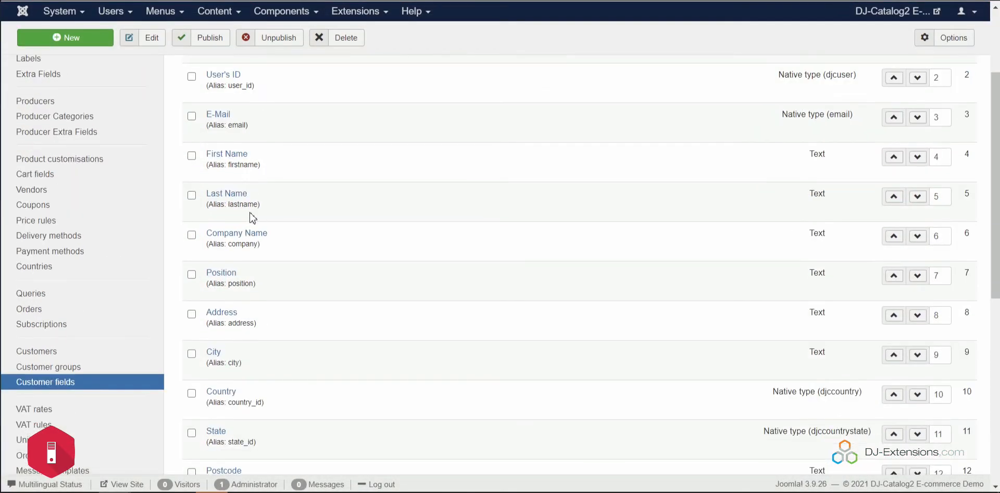
scroll(252, 218, "down", 3)
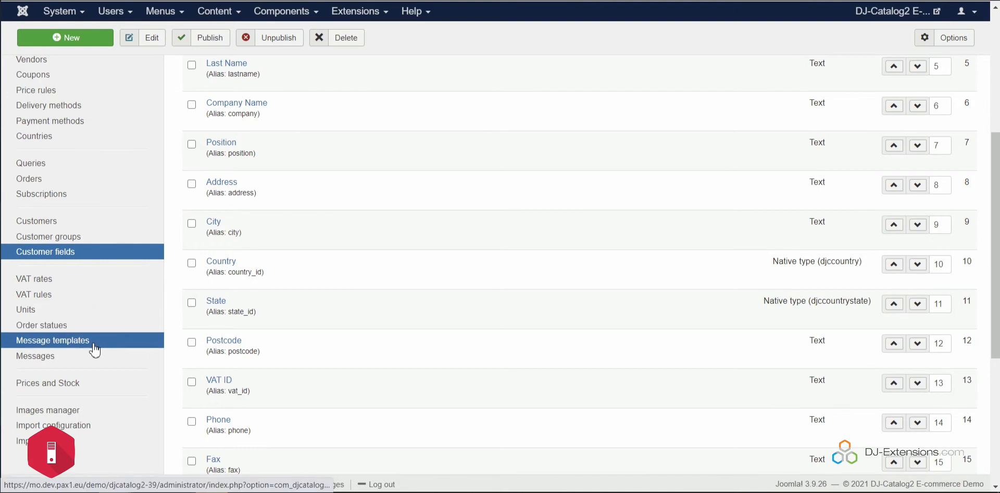
left_click(94, 344)
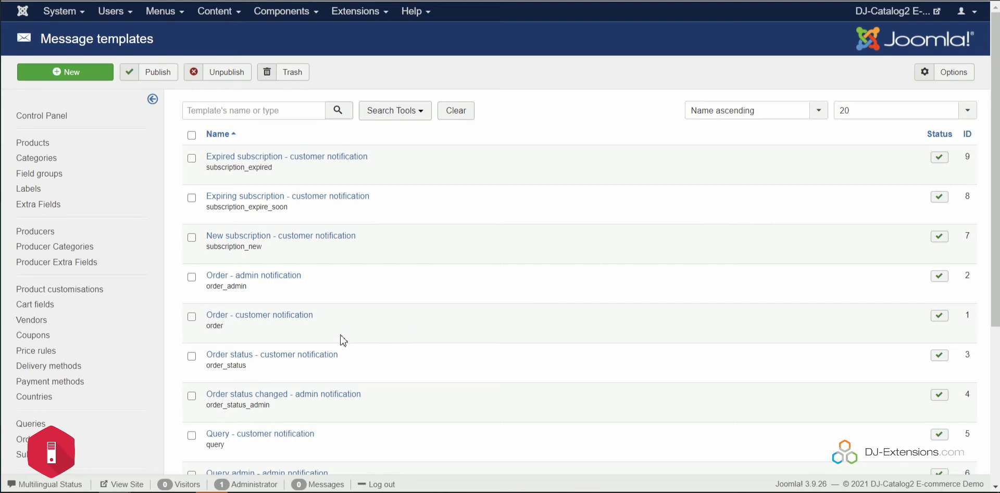
left_click(287, 316)
scroll(112, 241, "down", 3)
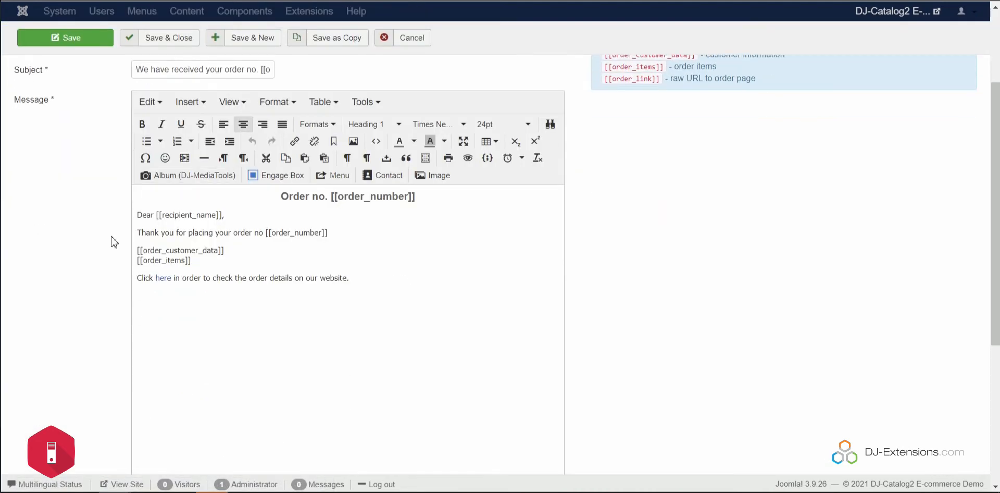
scroll(229, 249, "up", 3)
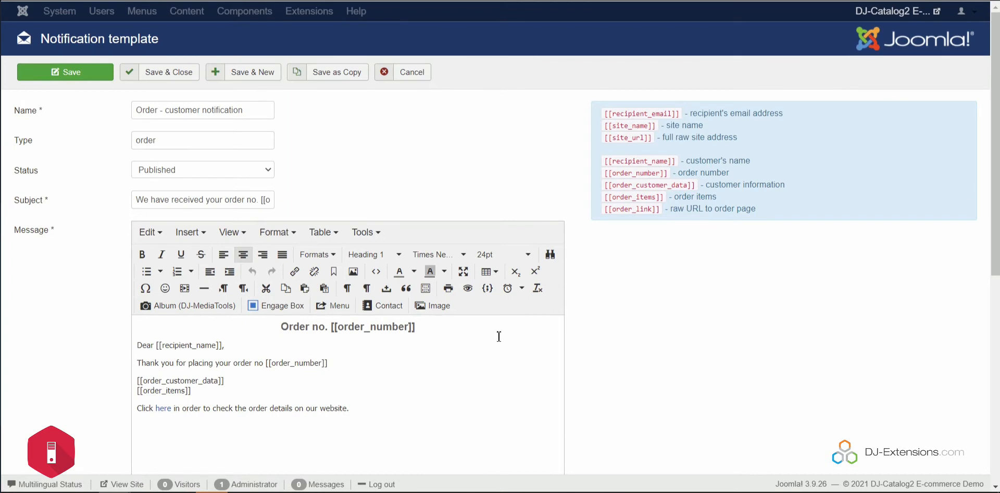
scroll(434, 356, "down", 2)
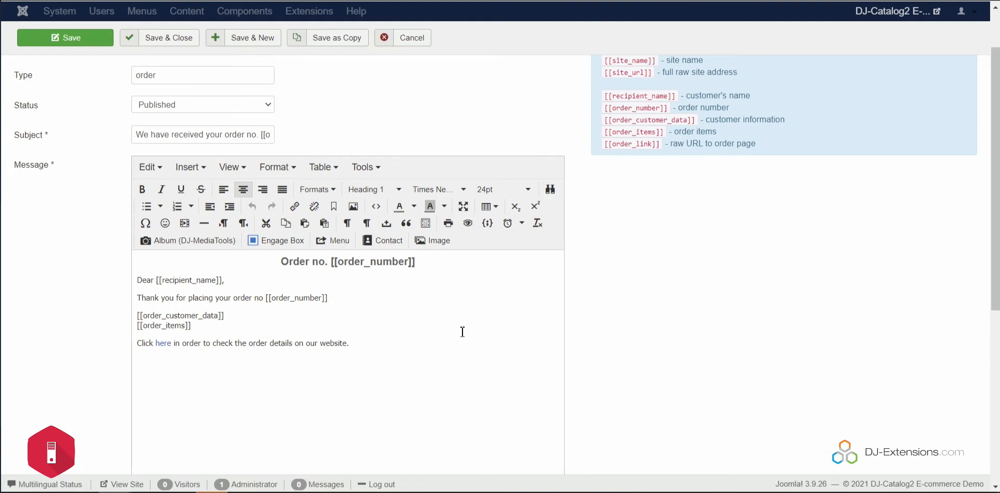
scroll(450, 322, "up", 2)
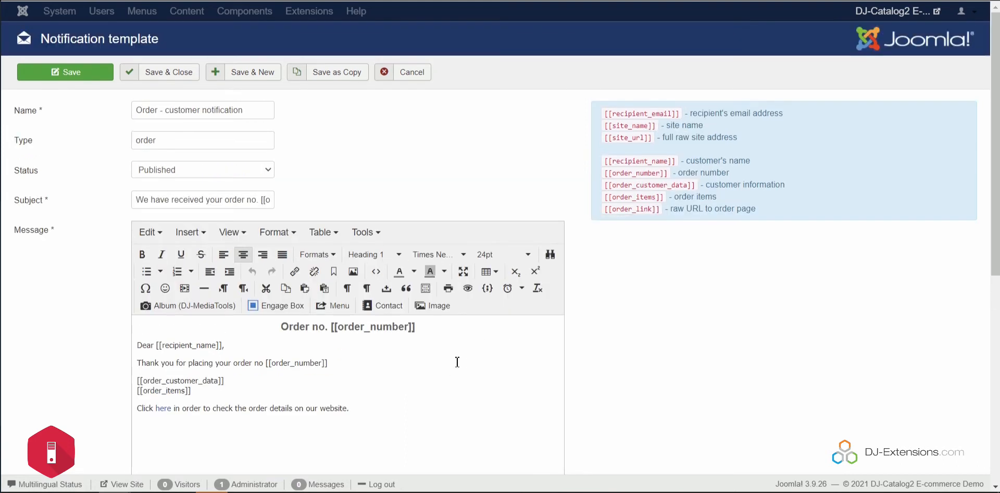
left_click(420, 78)
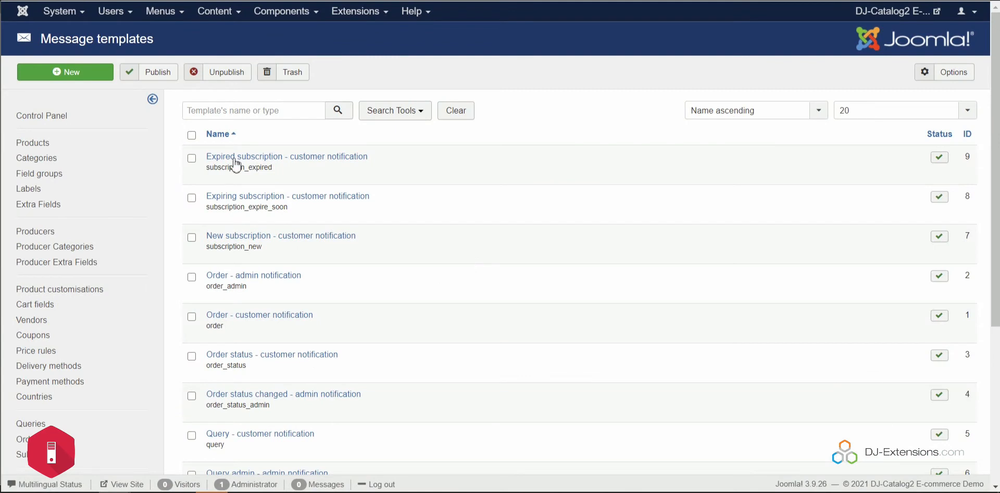
- Review the remaining message templates and browse the log of sent messages
scroll(198, 63, "down", 1)
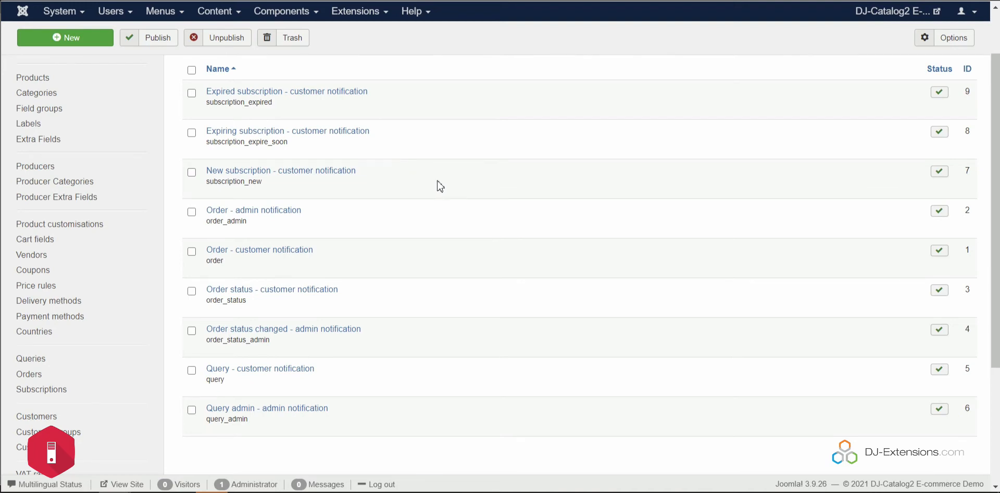
scroll(339, 236, "down", 2)
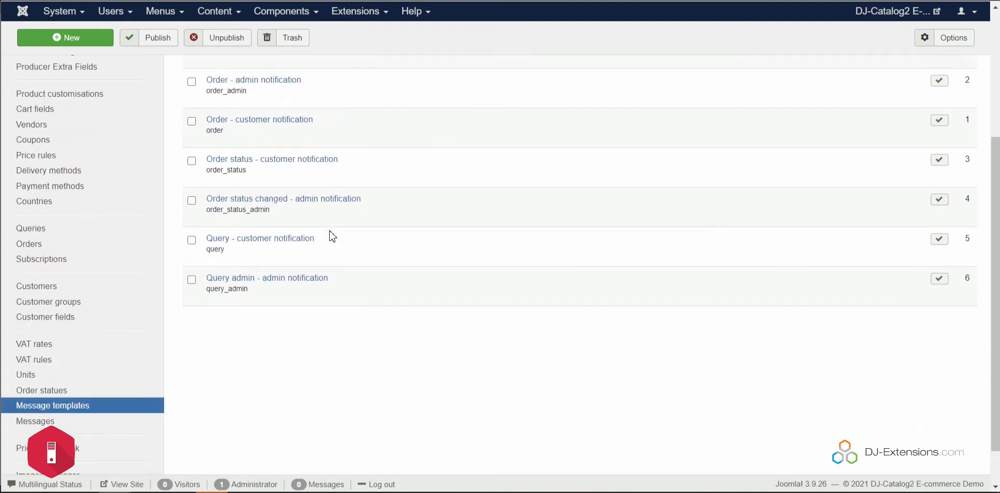
left_click(40, 422)
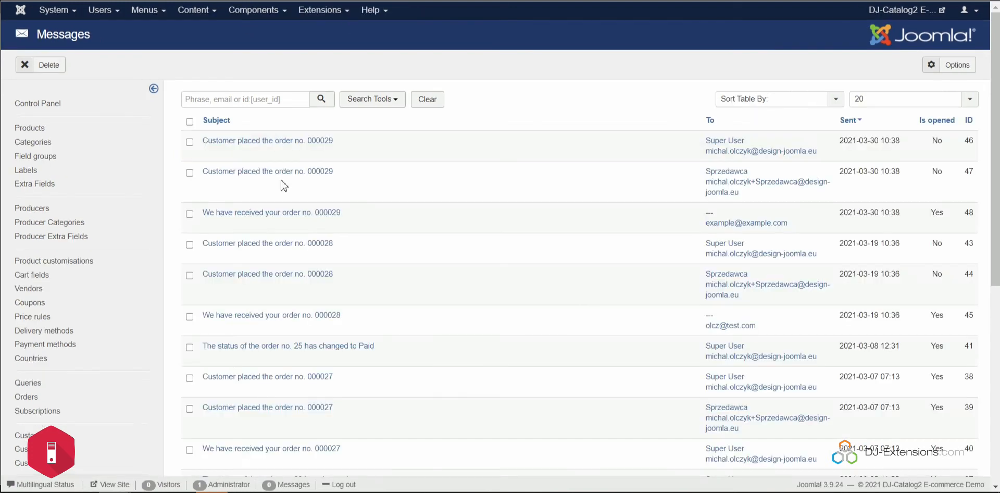
scroll(284, 186, "down", 7)
scroll(364, 279, "up", 5)
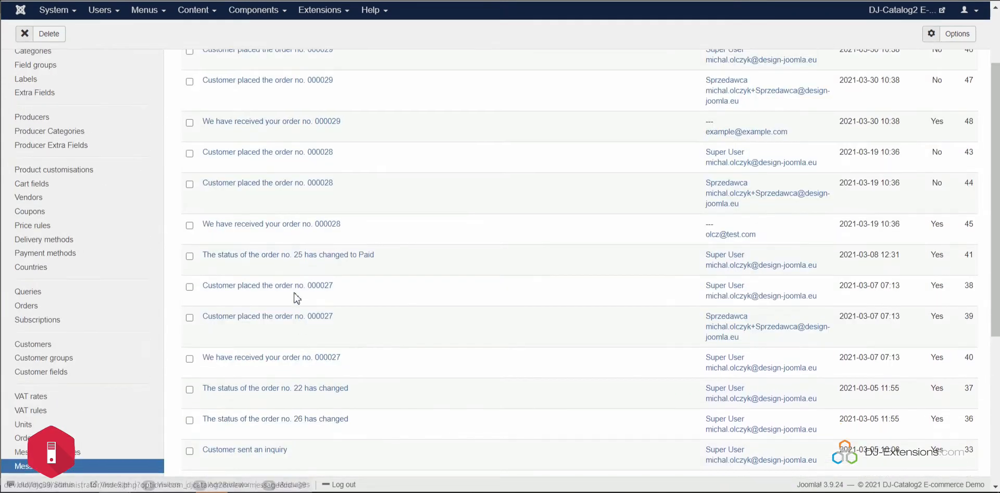
scroll(284, 224, "up", 2)
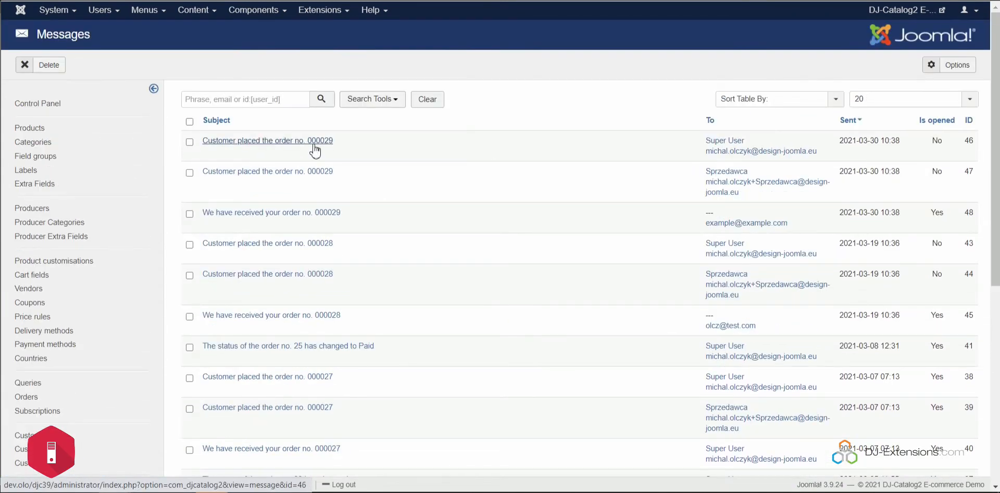
- Read the first customer order notification in the sent messages and close it
left_click(269, 141)
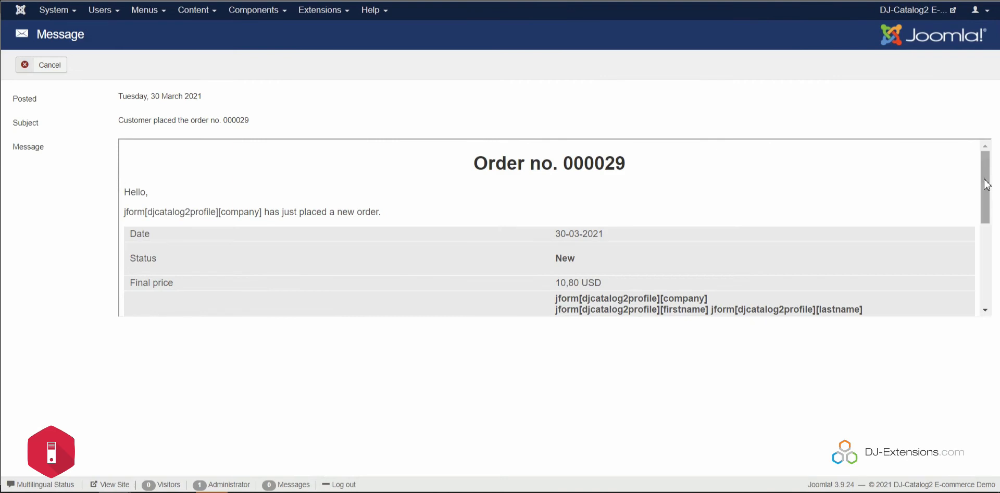
mouse_move(986, 184)
left_mouse_down()
mouse_move(987, 262)
mouse_move(985, 179)
left_mouse_up()
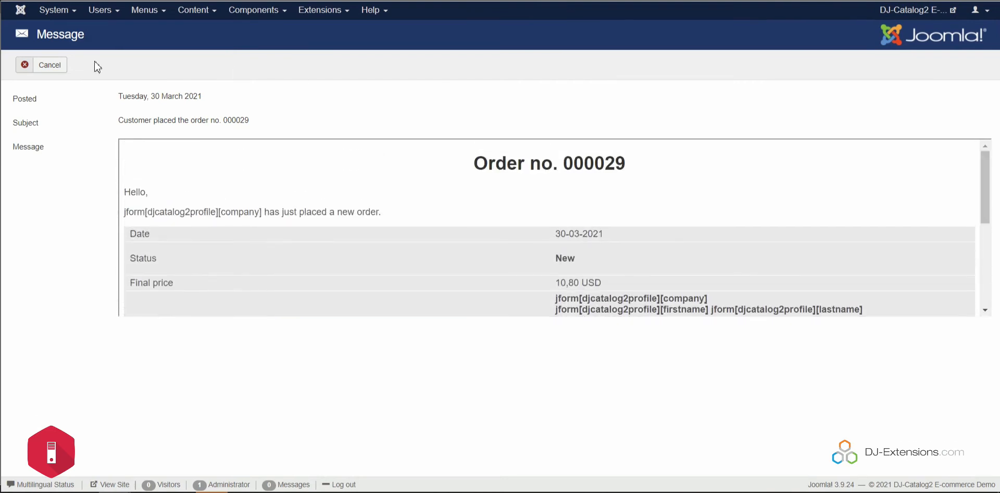
left_click(53, 65)
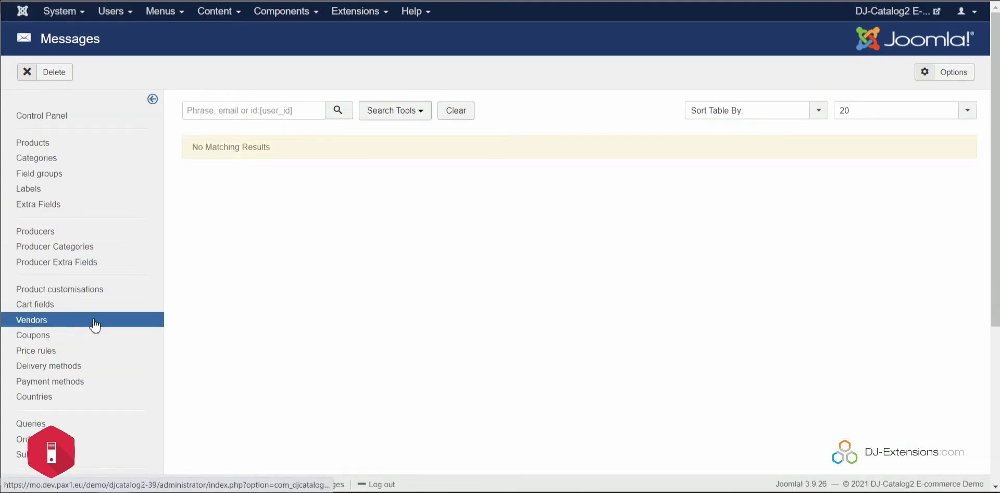
- Open the order statuses list and review the status names and codes
scroll(83, 396, "down", 3)
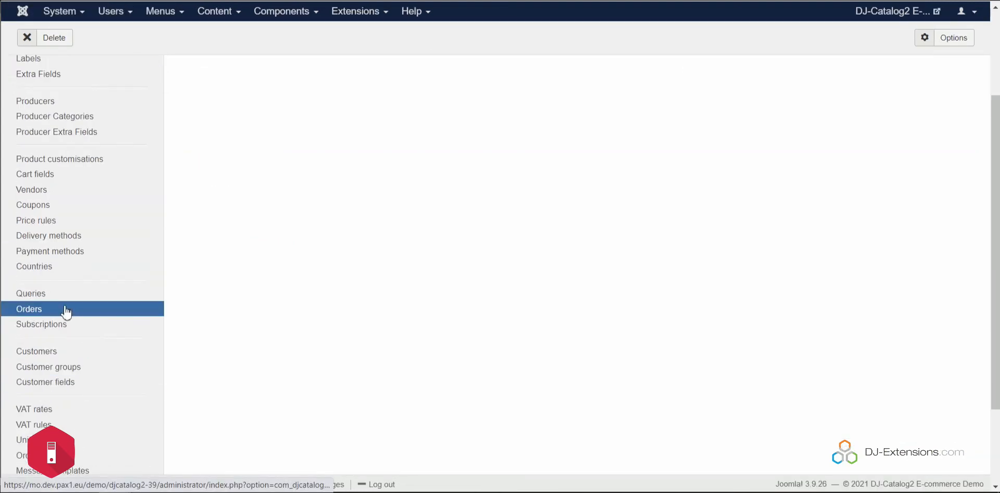
left_click(89, 452)
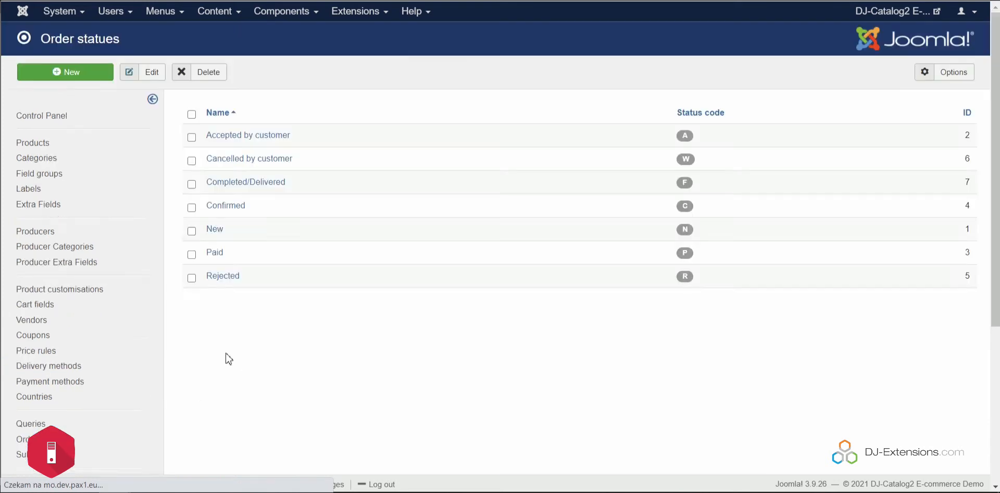
scroll(429, 375, "down", 1)
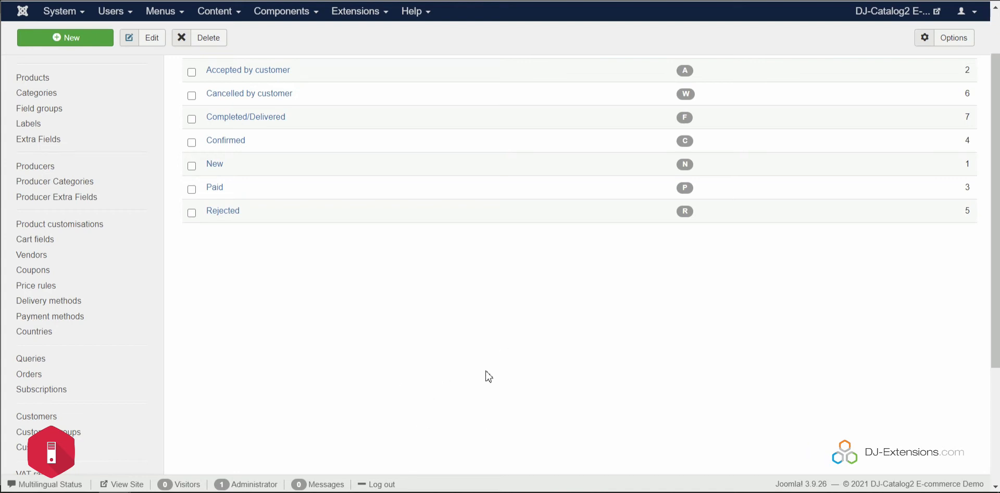
scroll(487, 376, "up", 1)
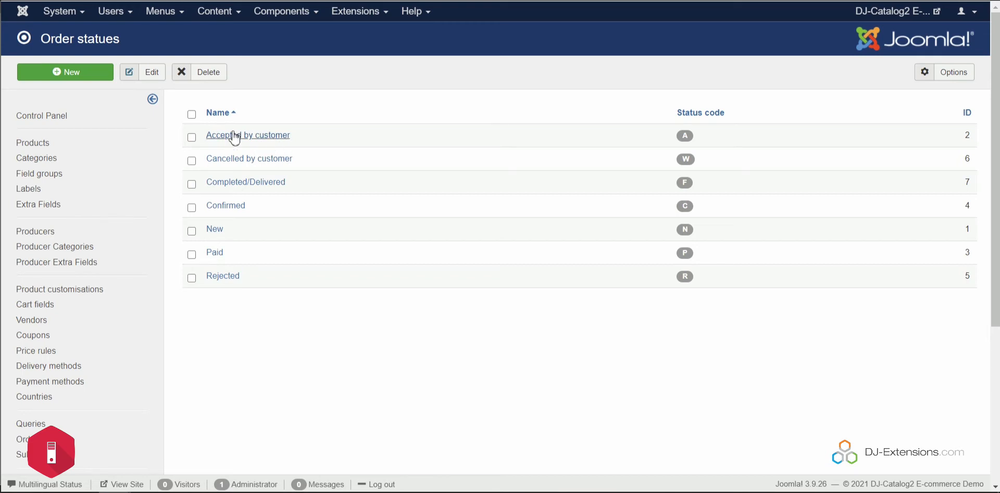
- Examine the e-mail message and description settings of the Completed/Delivered order status and close it without changes
left_click(261, 183)
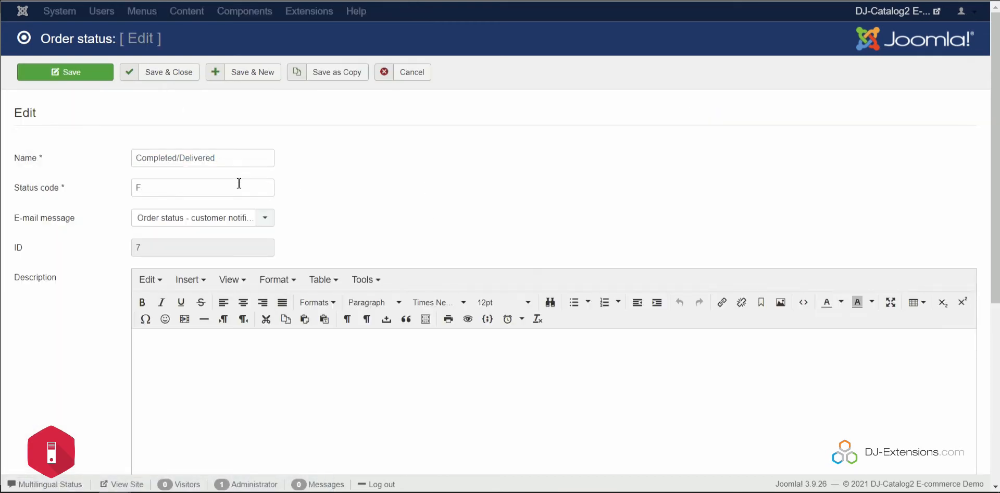
scroll(132, 300, "down", 3)
scroll(132, 300, "up", 3)
scroll(179, 372, "down", 5)
scroll(271, 266, "up", 3)
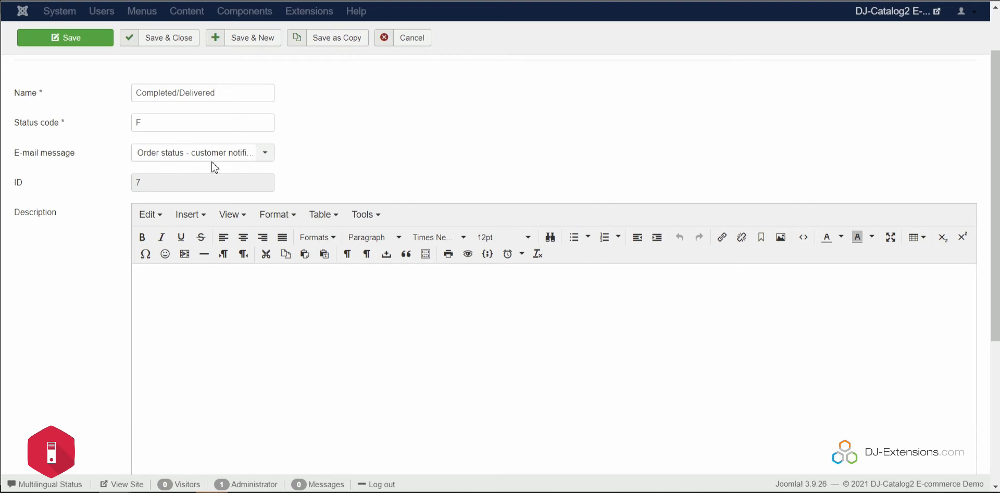
left_click(412, 39)
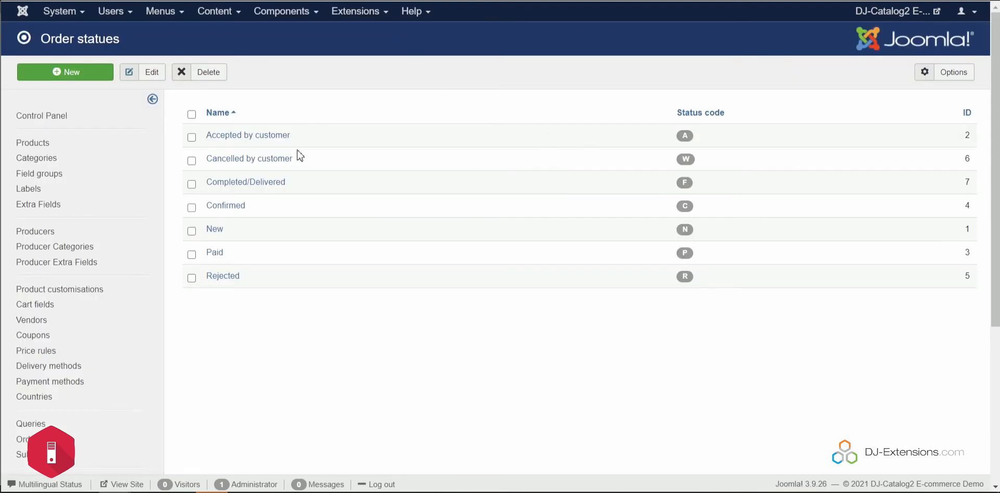
- Open the DJ-Catalog2 cart configuration and examine the new-order, paid and invoice status options in the shopping cart settings
left_click(957, 73)
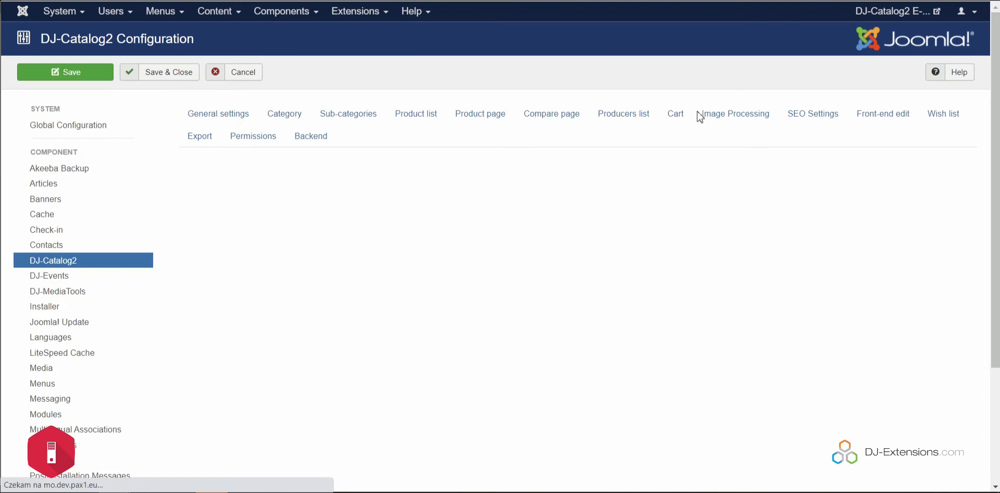
left_click(675, 113)
scroll(599, 229, "down", 1)
scroll(600, 231, "down", 15)
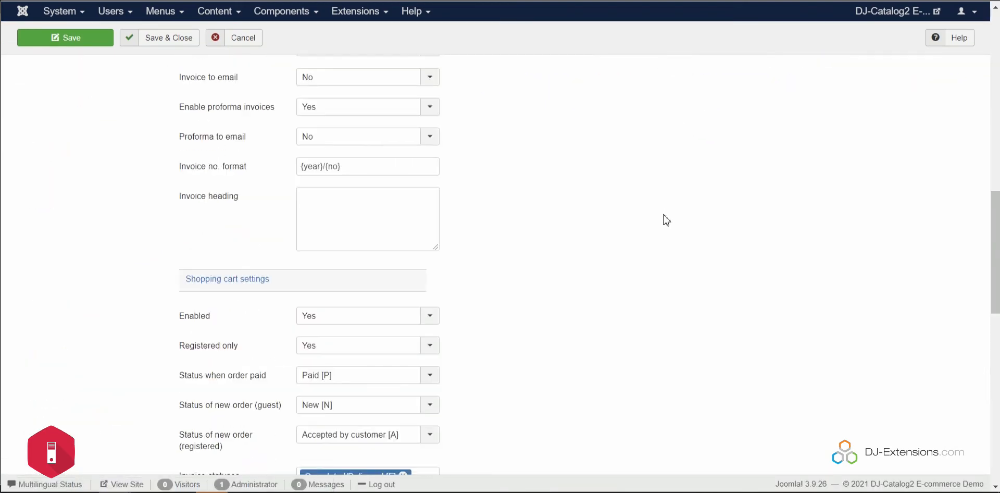
scroll(580, 238, "up", 2)
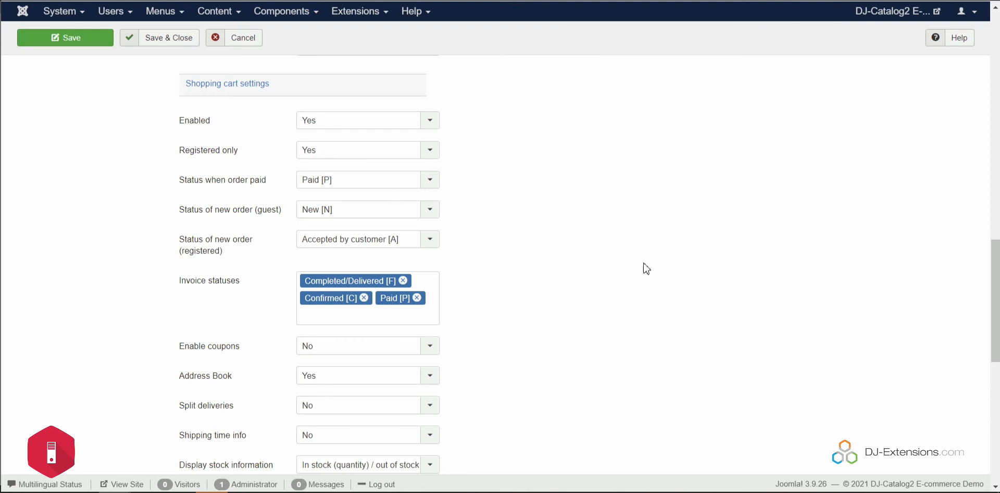
- Leave the cart configuration without saving and examine the display and default period settings of the DJ-Catalog2 - Admin Stats administrator module
scroll(646, 268, "down", 3)
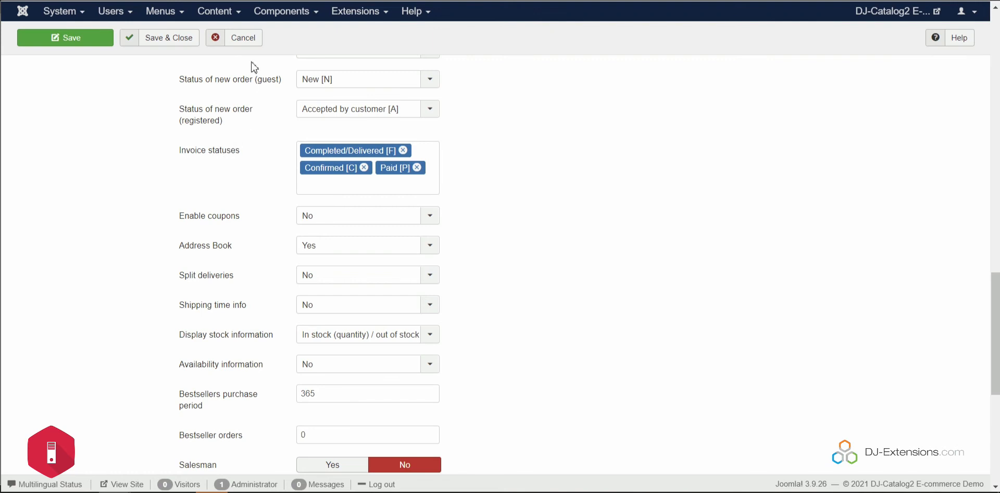
left_click(258, 39)
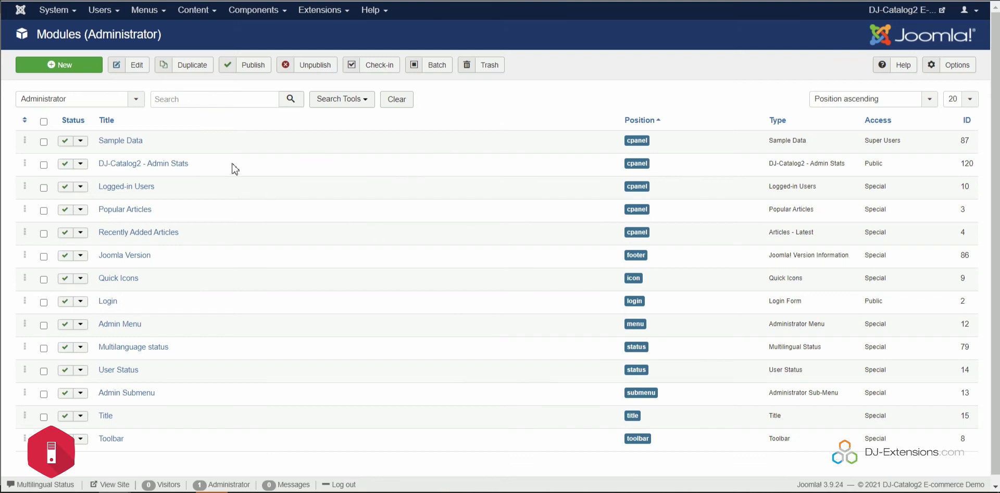
left_click(183, 165)
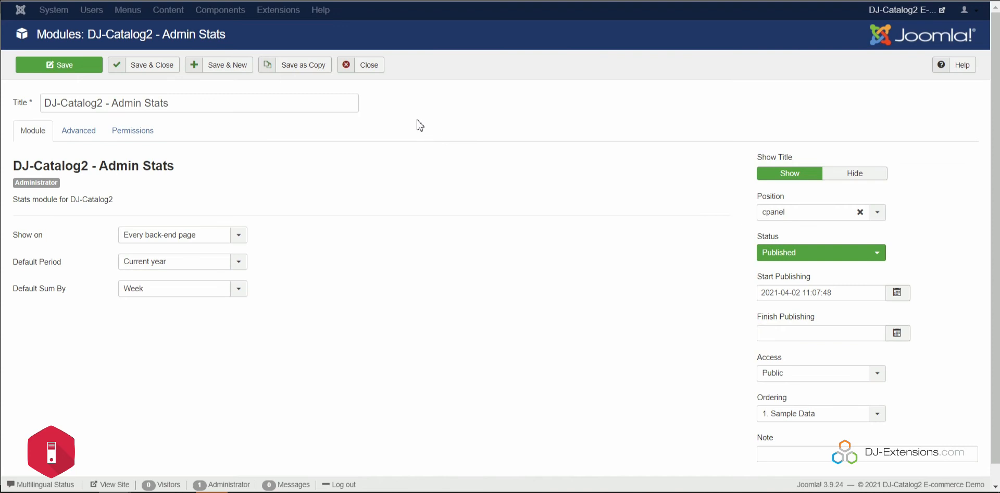
left_click(370, 65)
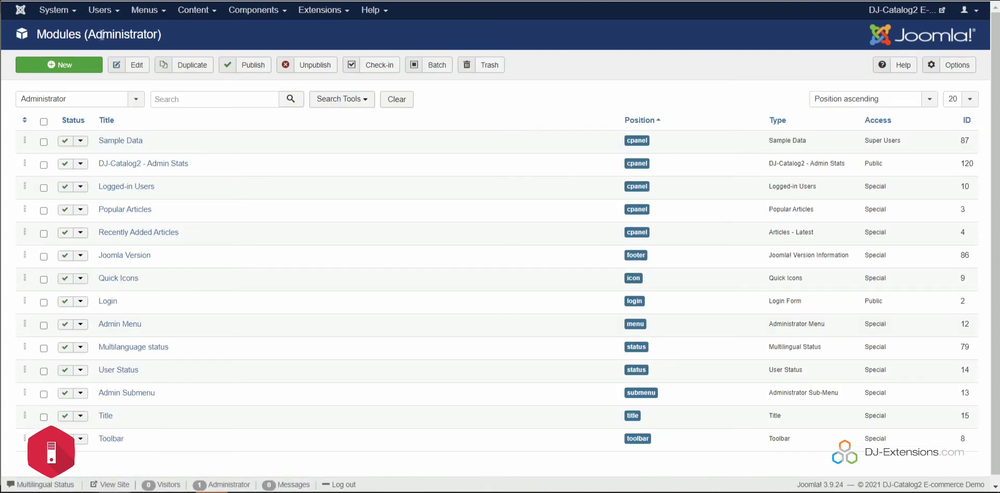
- Open the control panel and examine the DJ-Catalog2 - Admin Stats profit charts, the period options and the available filters
left_click(56, 11)
left_click(71, 35)
scroll(658, 207, "down", 1)
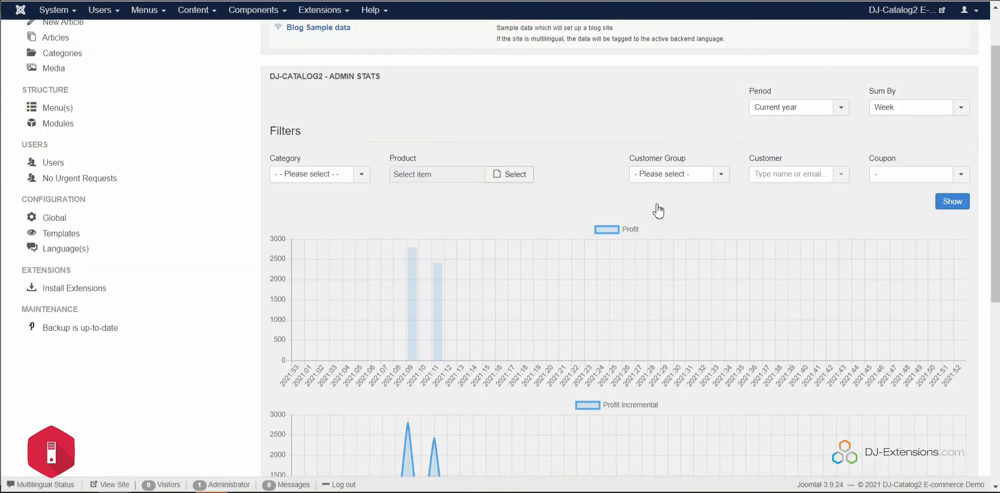
scroll(672, 235, "down", 4)
scroll(656, 237, "up", 4)
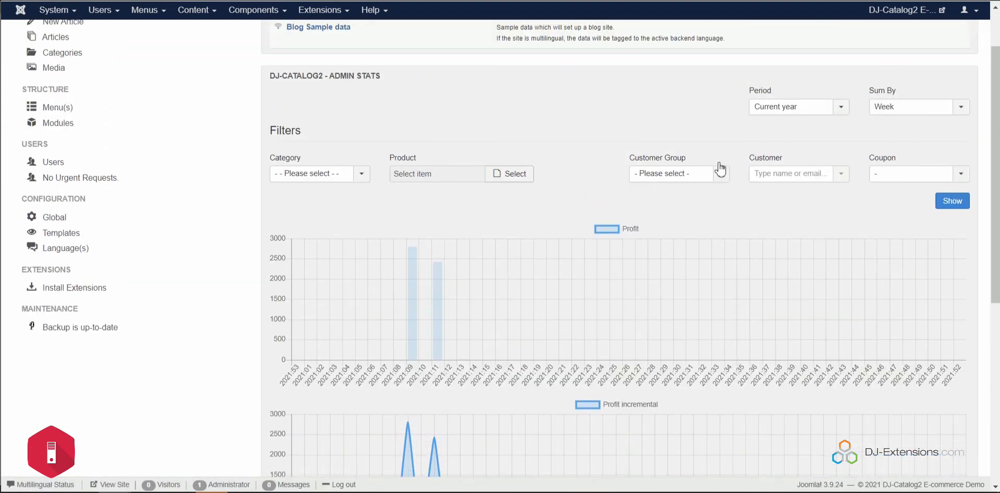
left_click(808, 116)
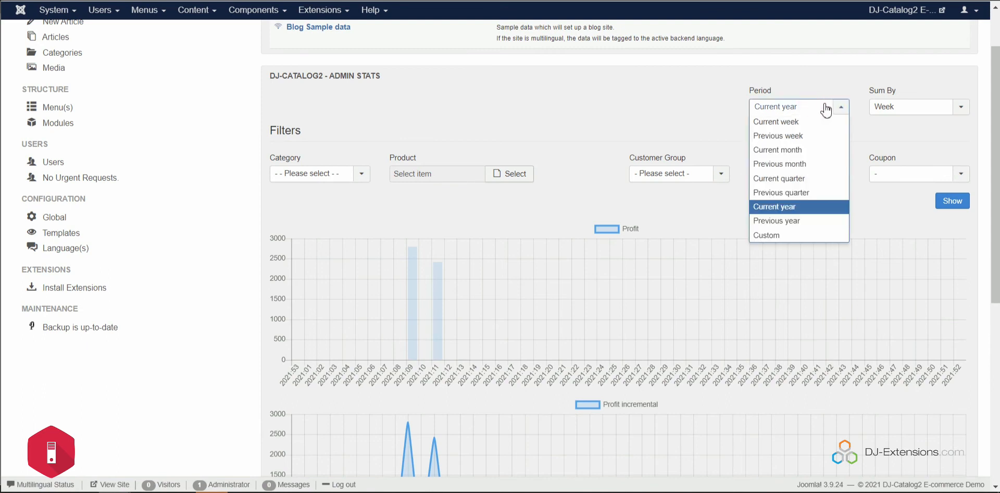
left_click(807, 78)
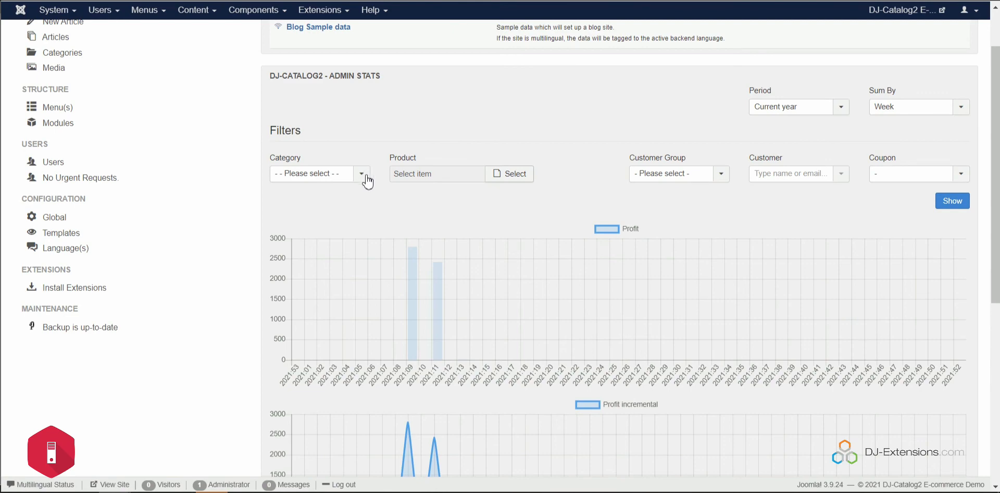
scroll(467, 212, "down", 6)
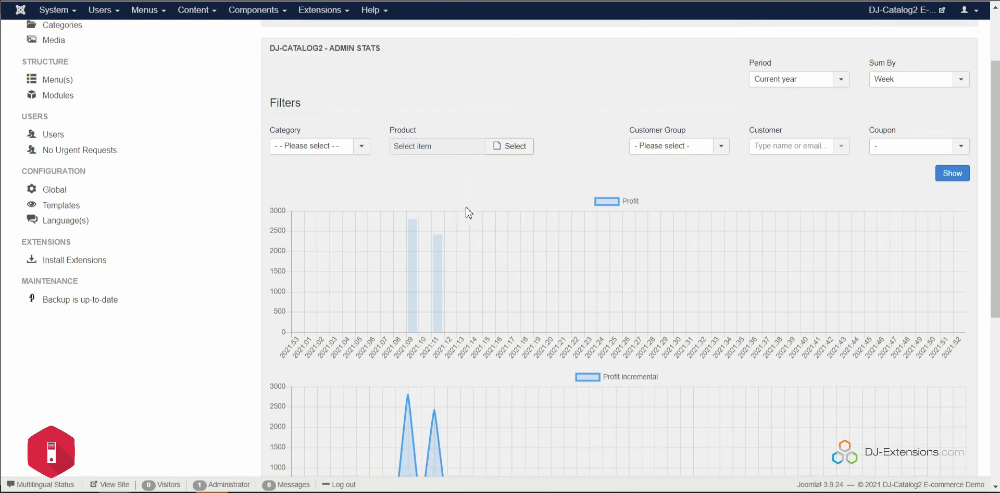
scroll(437, 249, "up", 6)
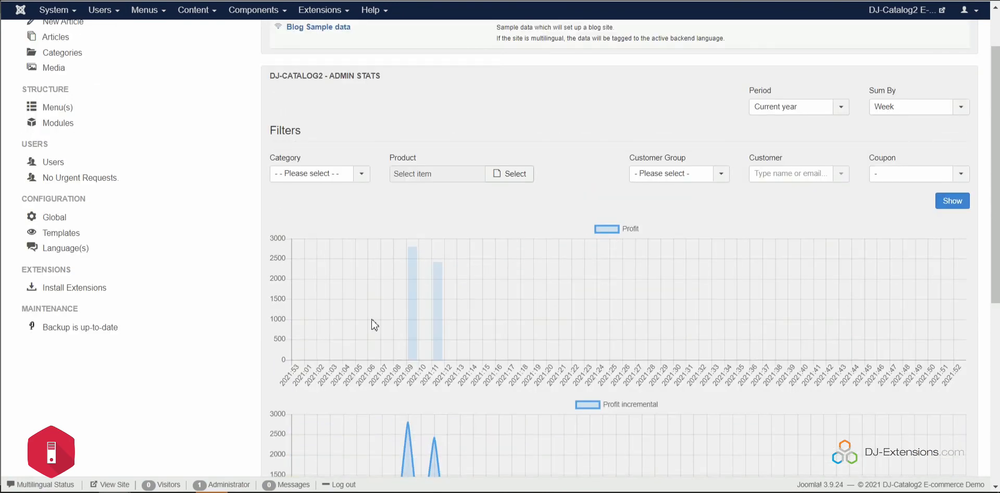
scroll(407, 324, "down", 2)
scroll(565, 245, "up", 1)
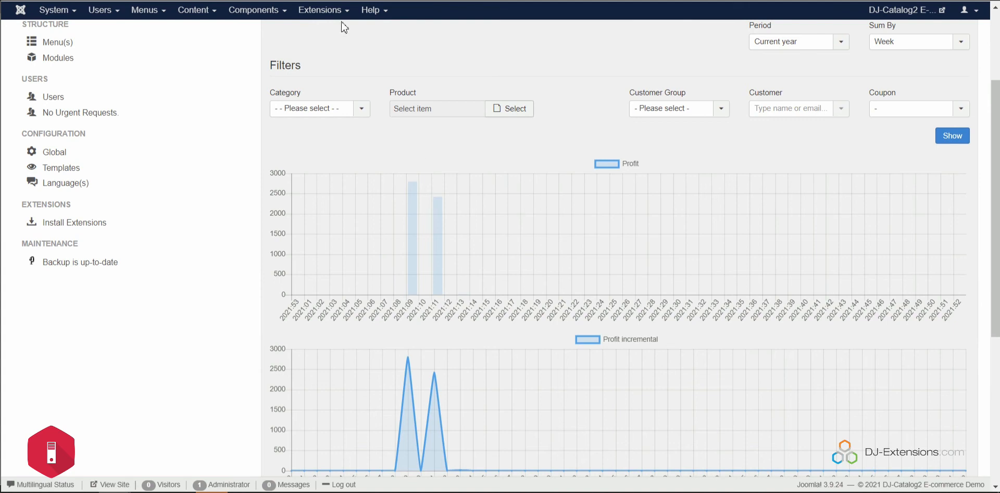
- Open the modules list and check the choice between site and administrator modules, keeping Administrator
left_click(326, 13)
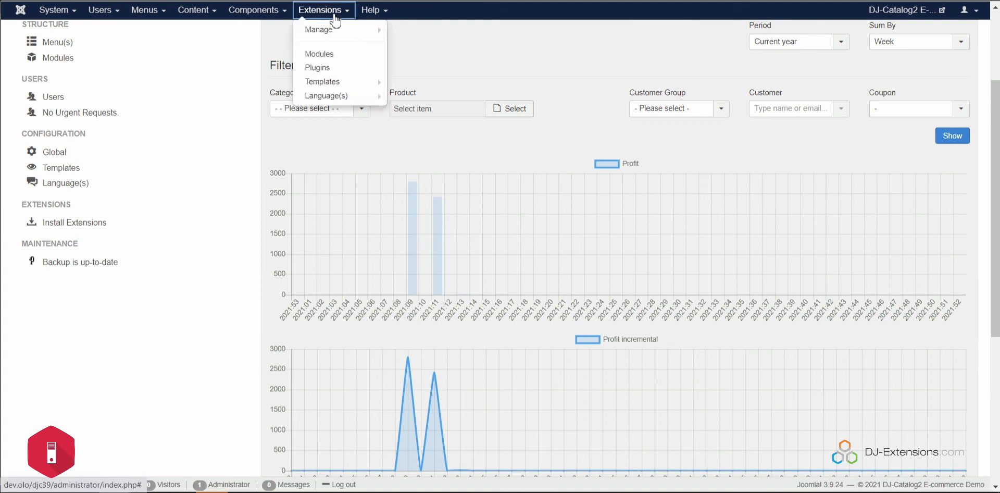
left_click(338, 53)
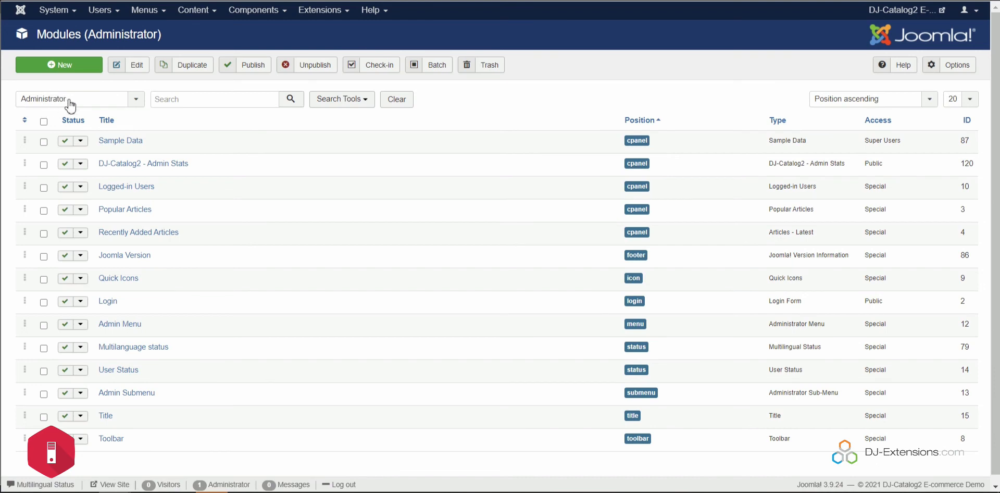
left_click(103, 108)
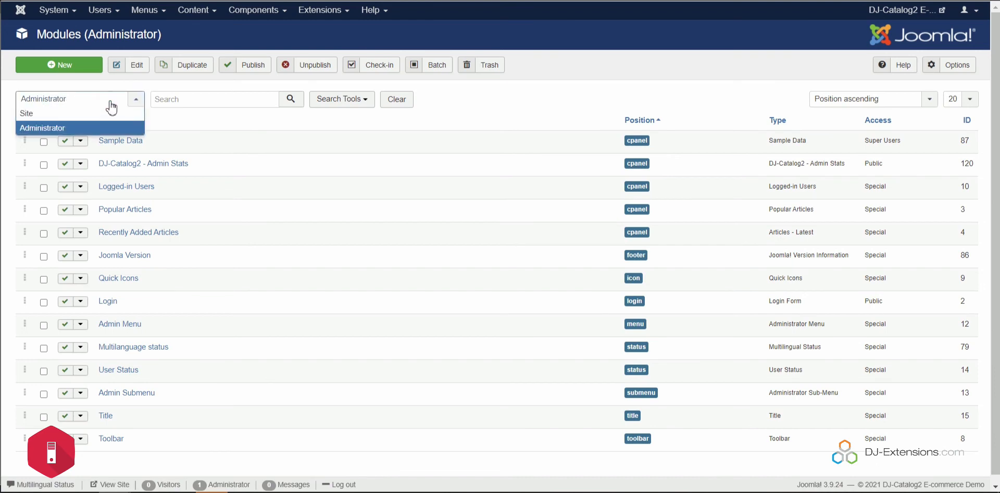
left_click(109, 107)
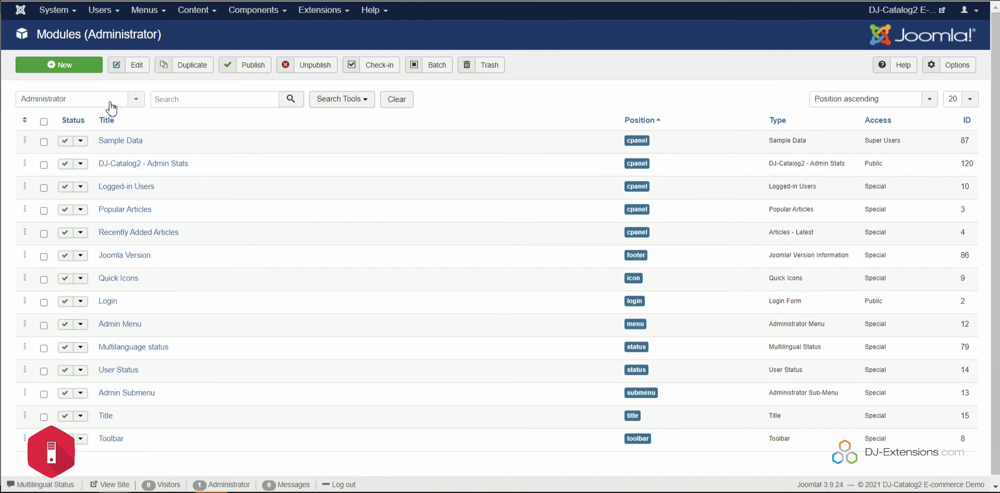
- Start a new DJ-Catalog2 - Admin Stats module, assign it to the Cpanel [cpanel] position and discard it without saving
left_click(57, 65)
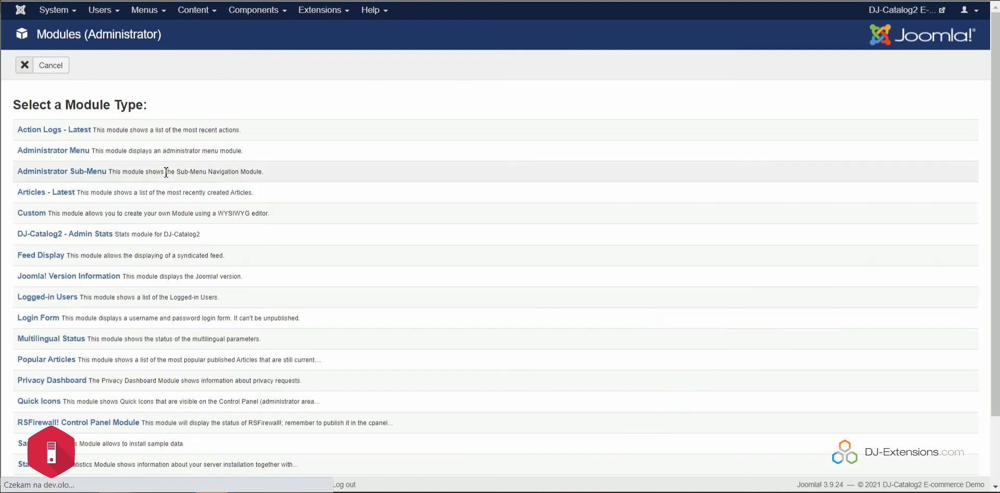
left_click(90, 233)
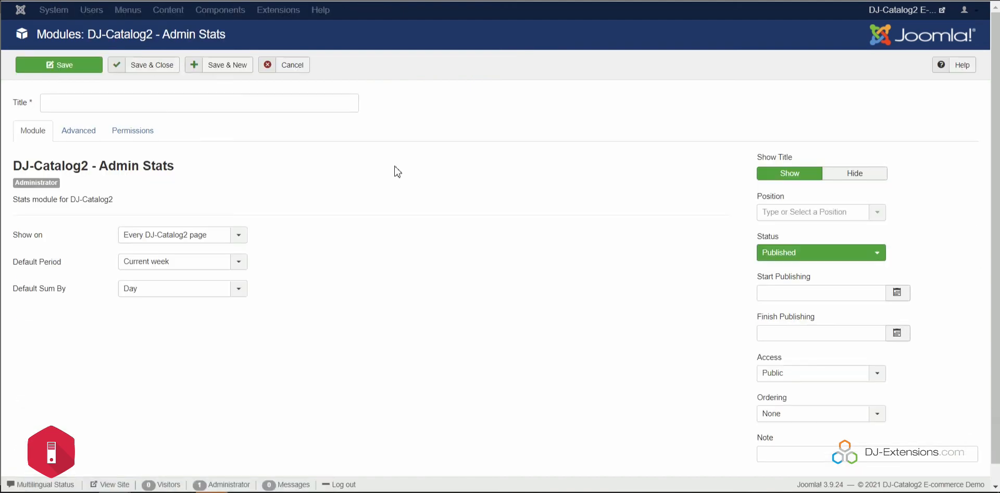
left_click(883, 217)
left_click_drag(884, 267, 873, 302)
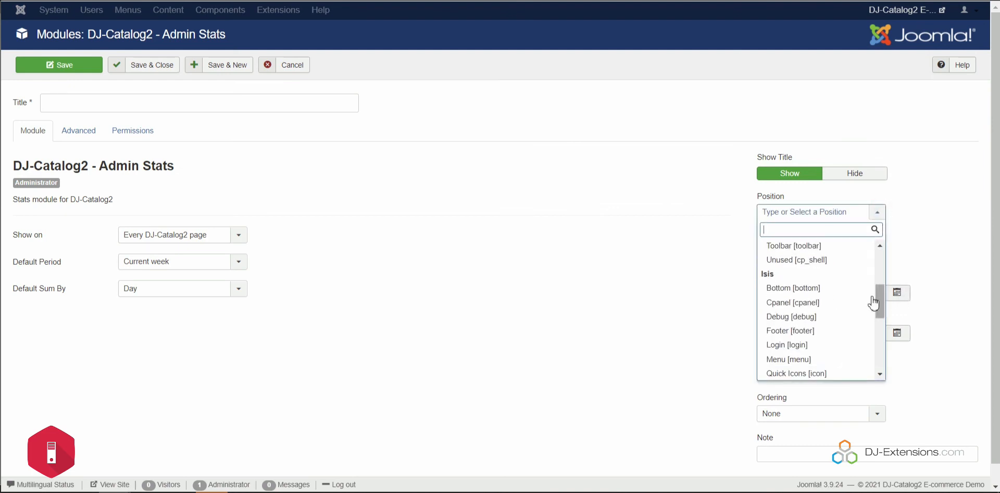
left_click(825, 303)
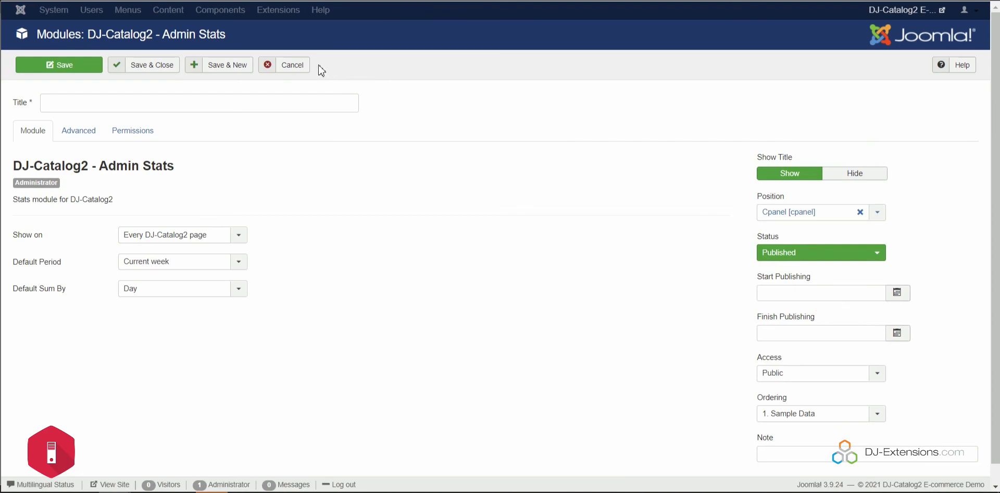
left_click(300, 68)
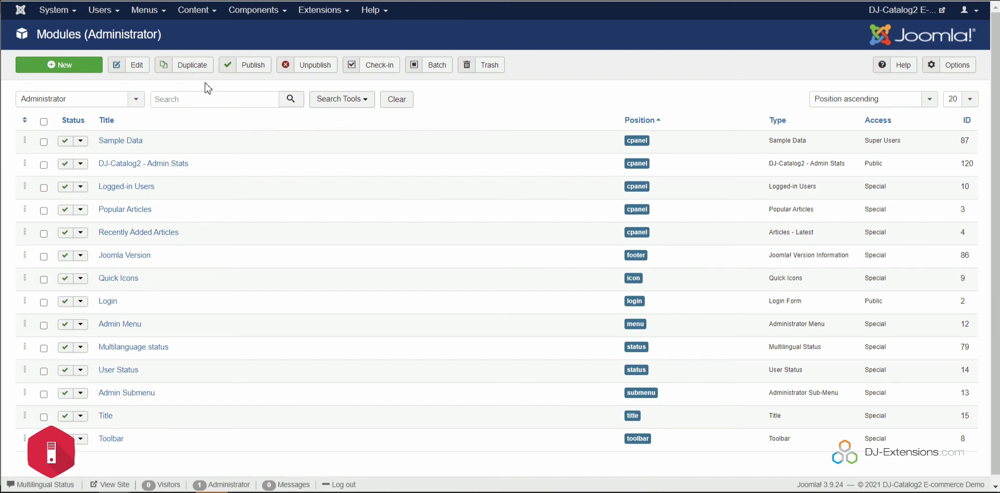
- Open the User Actions Log and review the recorded actions
left_click(108, 16)
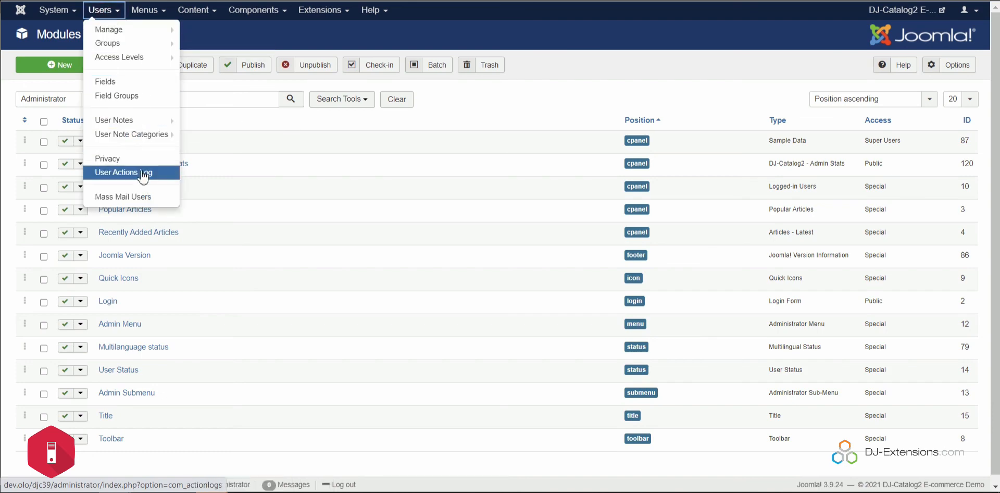
left_click(161, 173)
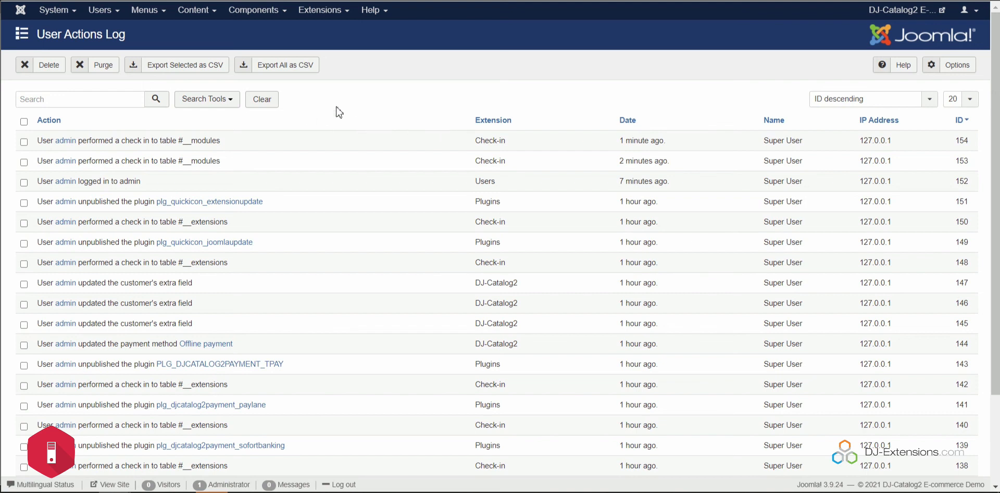
- Filter the plugins by the actionlog type, examine the logging options of Actionlog - DJ-Catalog2 and close it without changes
left_click(321, 11)
left_click(339, 69)
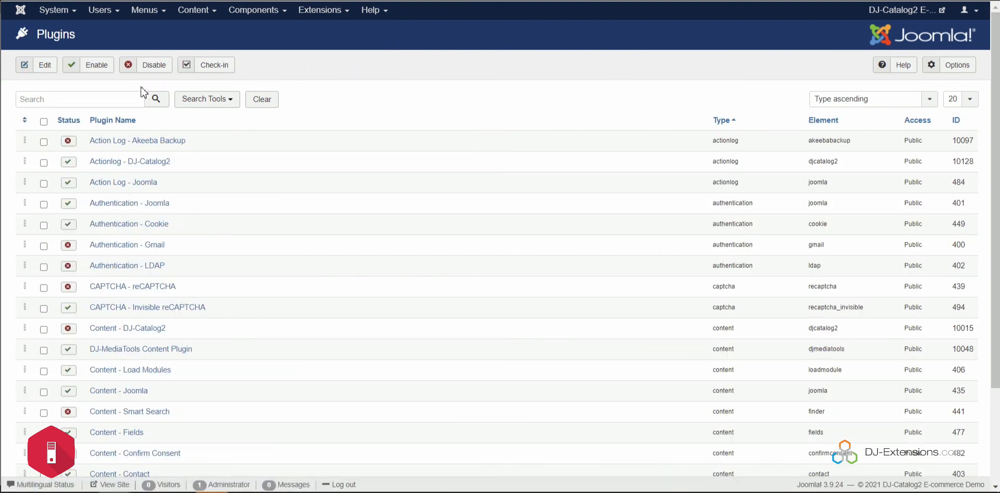
left_click(205, 99)
left_click(225, 126)
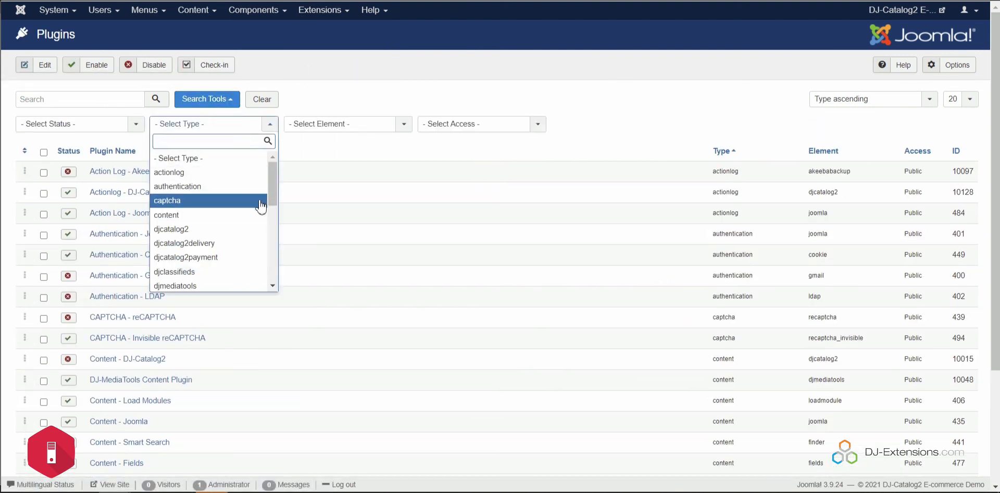
scroll(258, 242, "down", 2)
left_click_drag(276, 203, 270, 177)
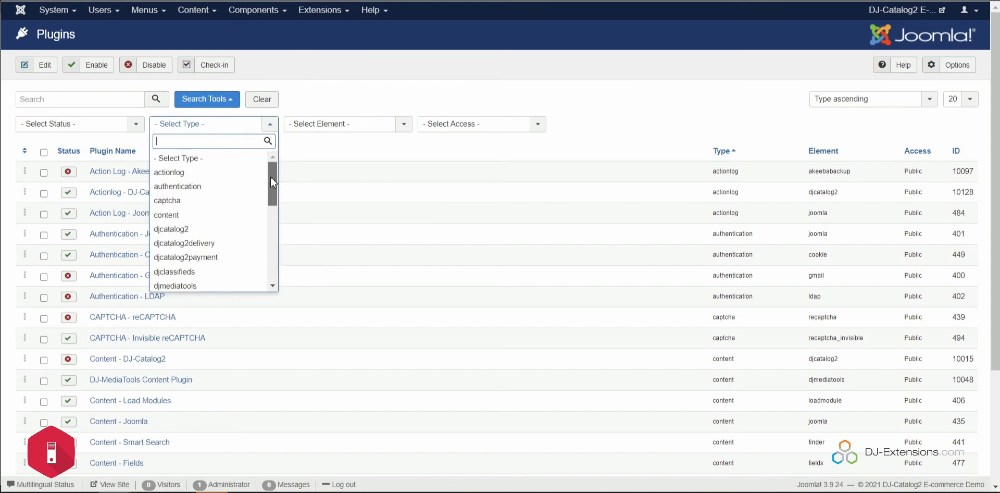
left_click(206, 174)
left_click(135, 193)
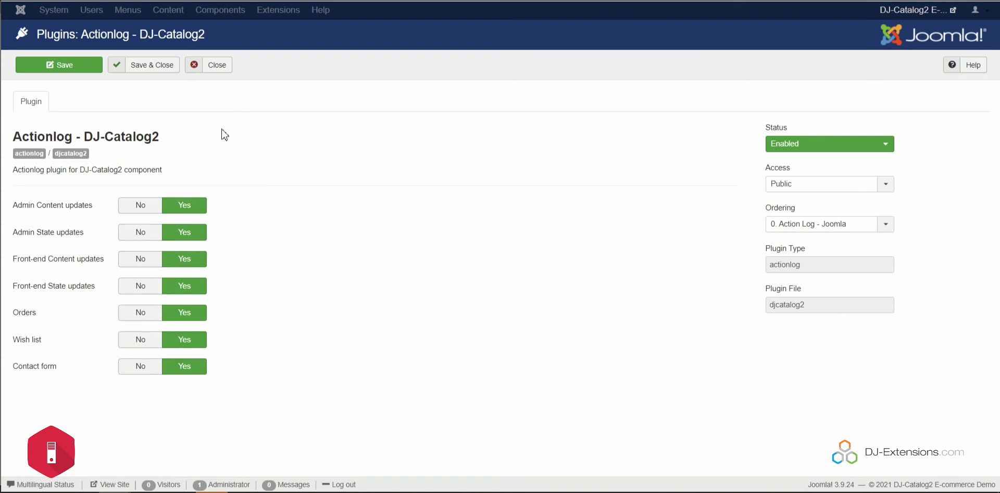
left_click(222, 74)
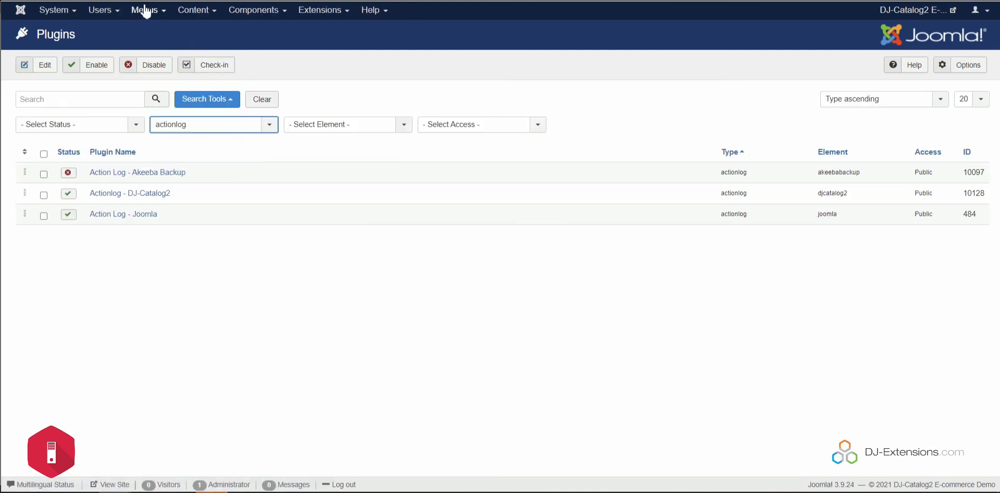
- Return to the User Actions Log and examine the entries recorded for the DJ-Catalog2 extension
left_click(100, 10)
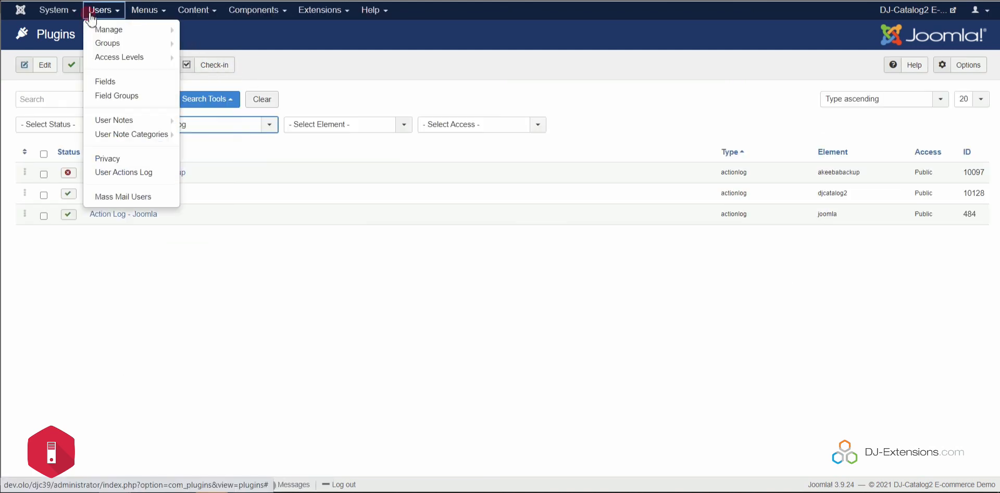
left_click(149, 172)
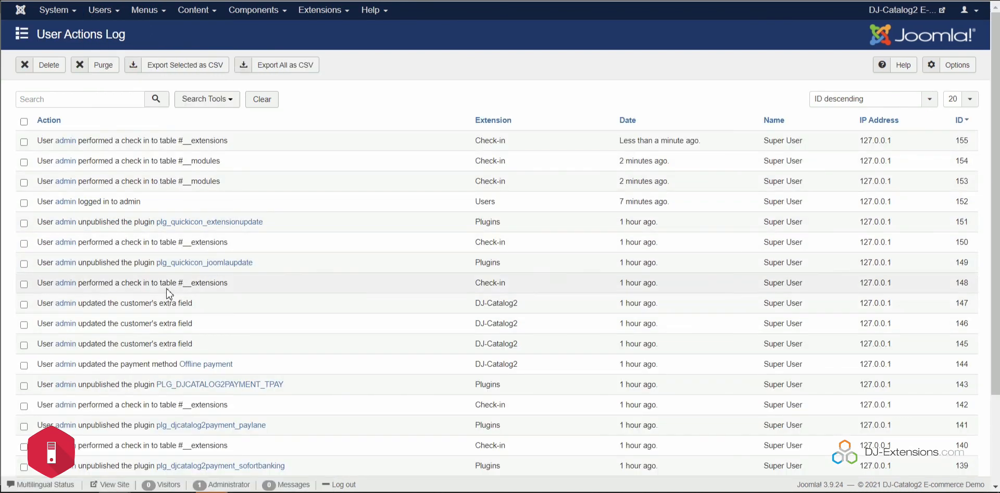
scroll(180, 286, "down", 1)
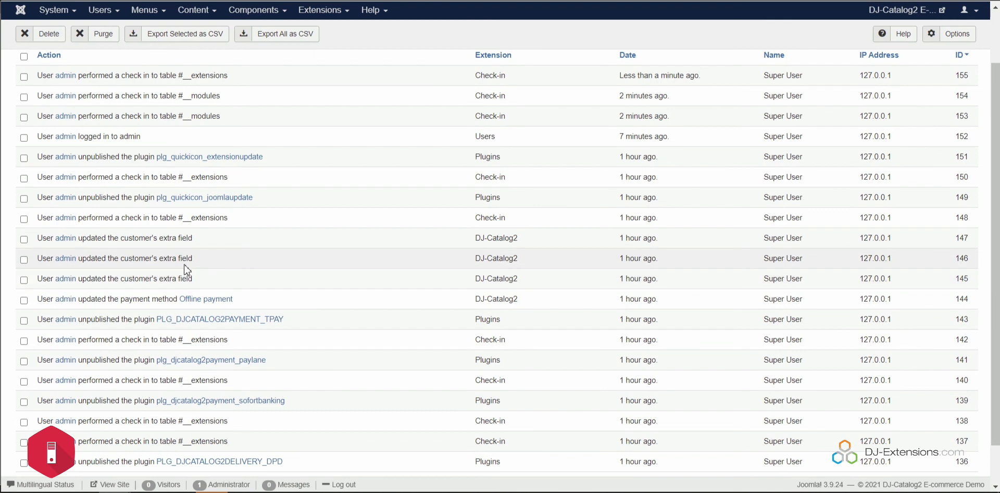